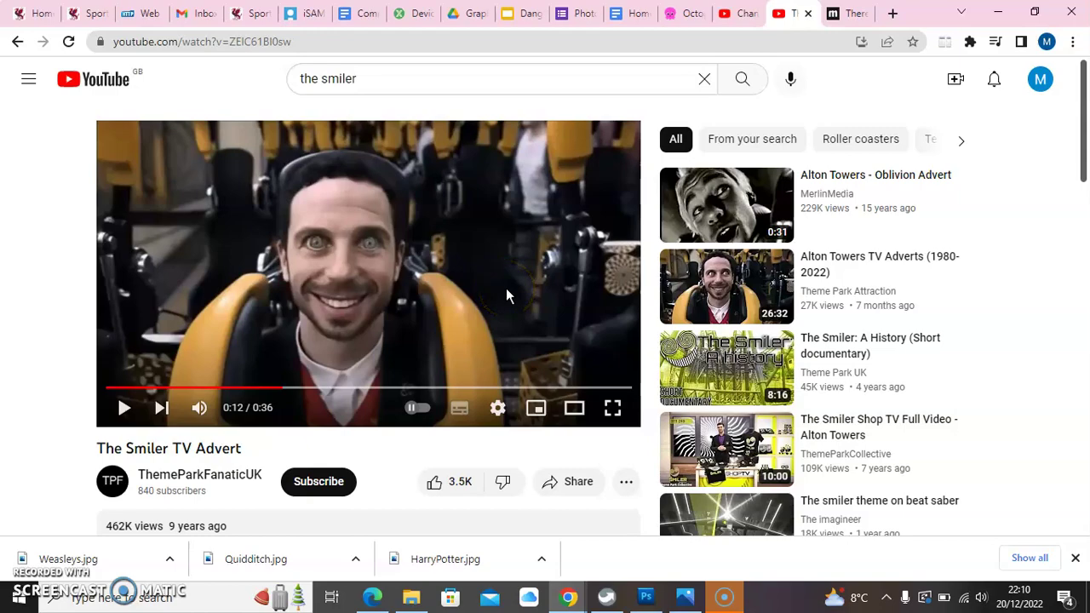
Switch to the photo viewer and look at the before-and-after comparison BieberCalvins.jpg
key(alt+Tab)
key(alt+Tab)
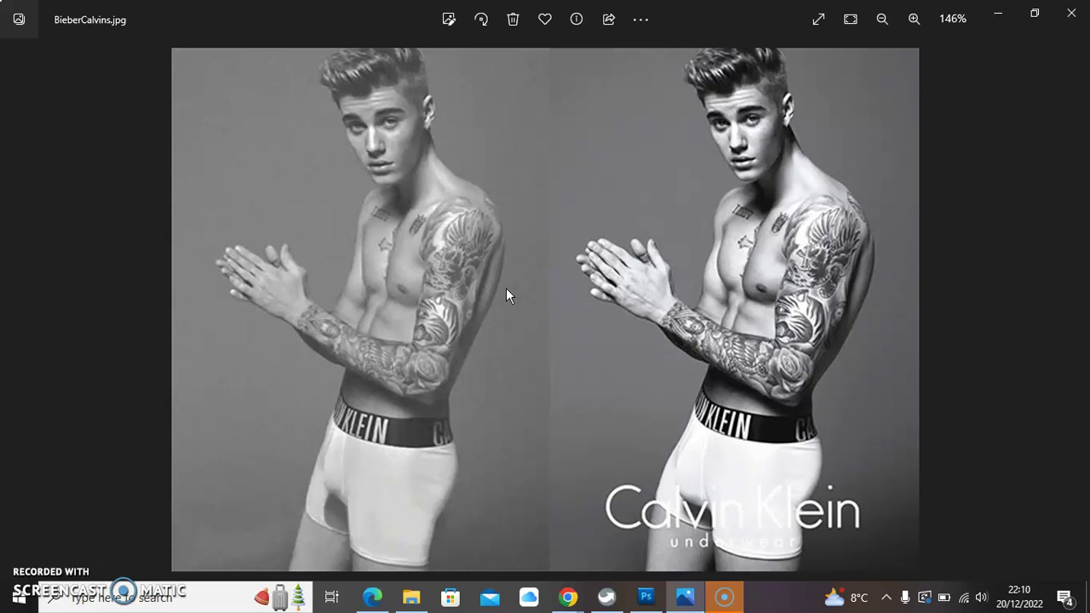
Switch to the Google Classroom assignment, open the attached justin-bieber-detained-deported.jpg and copy the image
key(alt+Tab)
key(Tab)
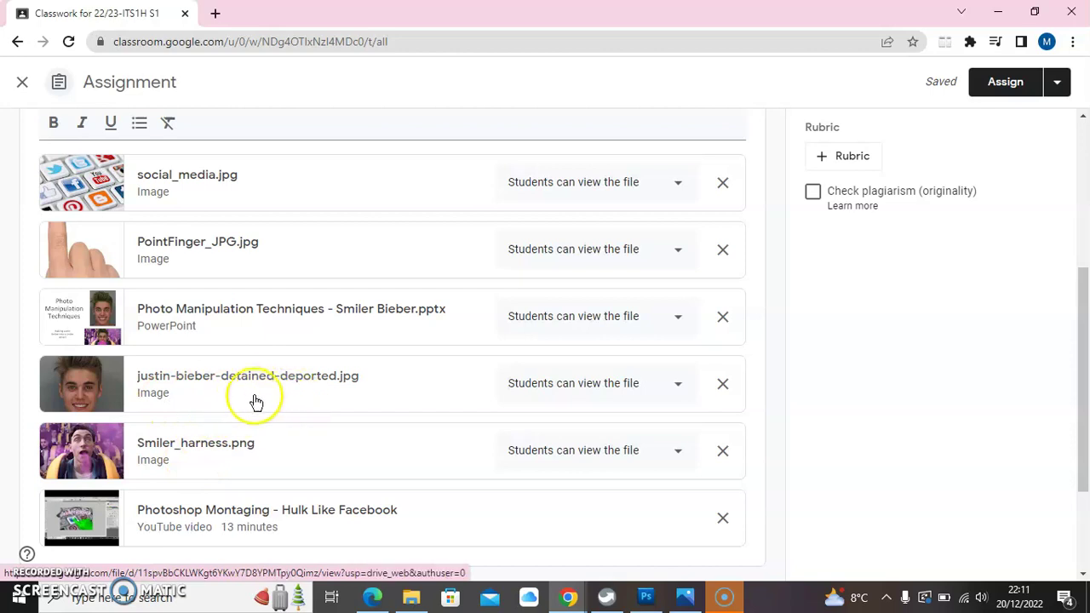
click(211, 375)
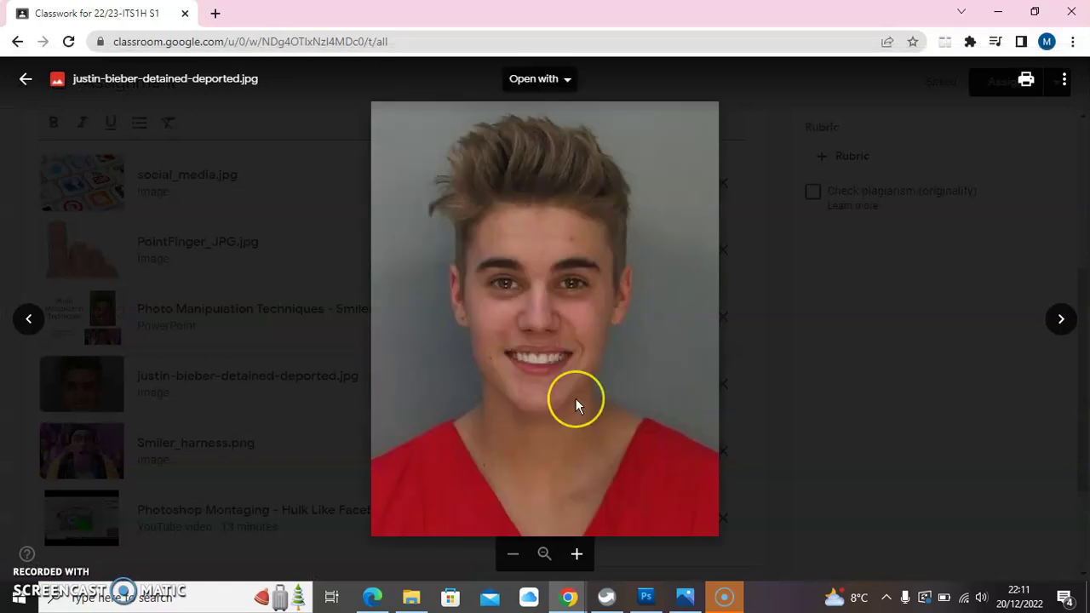
right_click(556, 317)
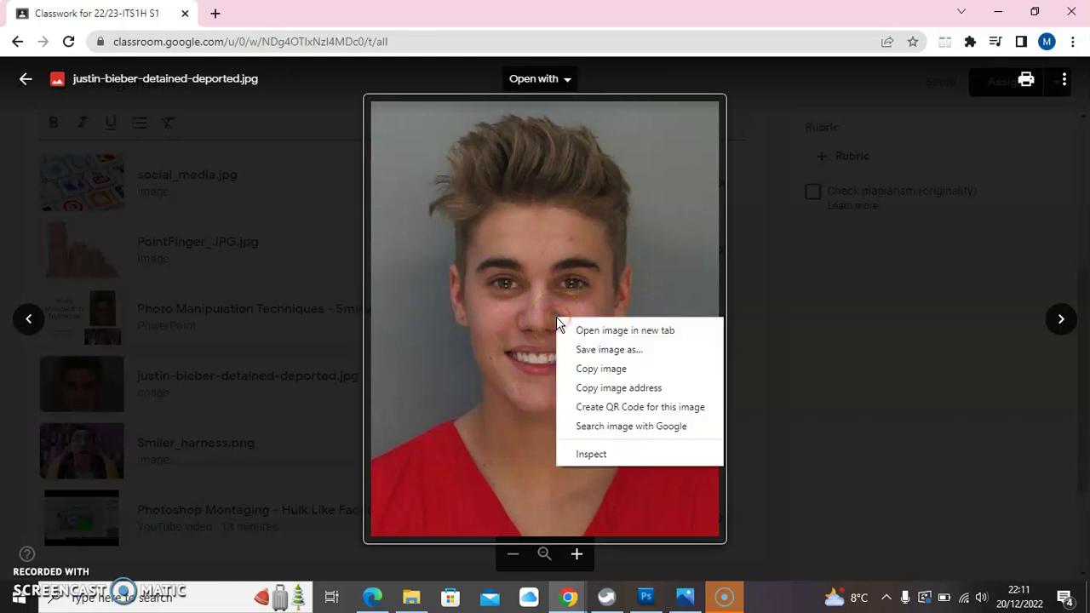
click(601, 370)
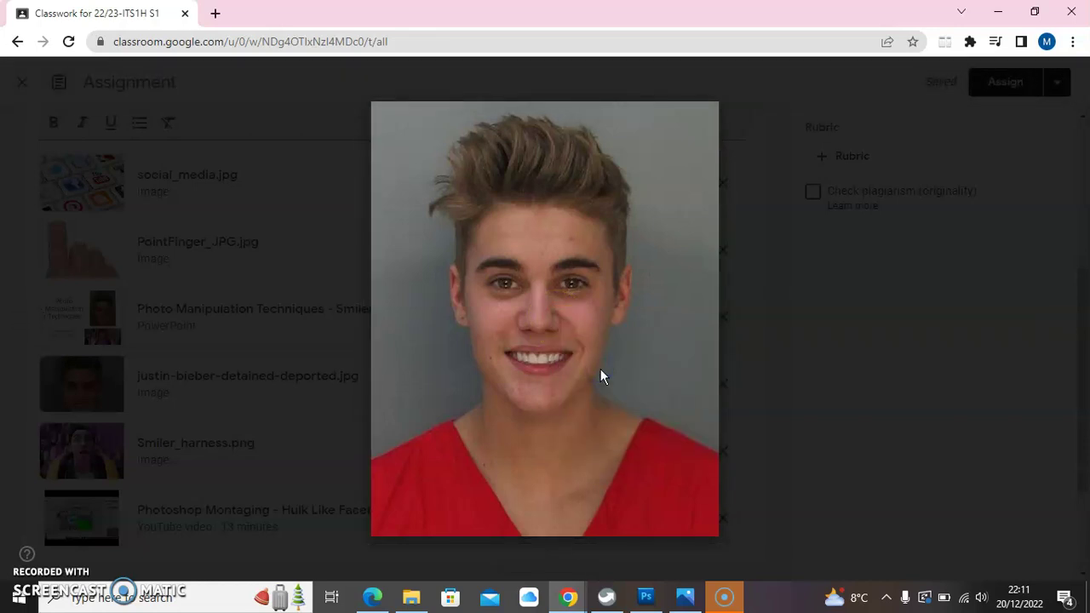
Switch to Photoshop and create a new document with the Clipboard preset at 526 x 657 pixels
key(alt+Tab)
key(alt+Tab)
key(alt+Tab)
key(alt+Tab)
key(alt+Tab)
key(alt+Tab)
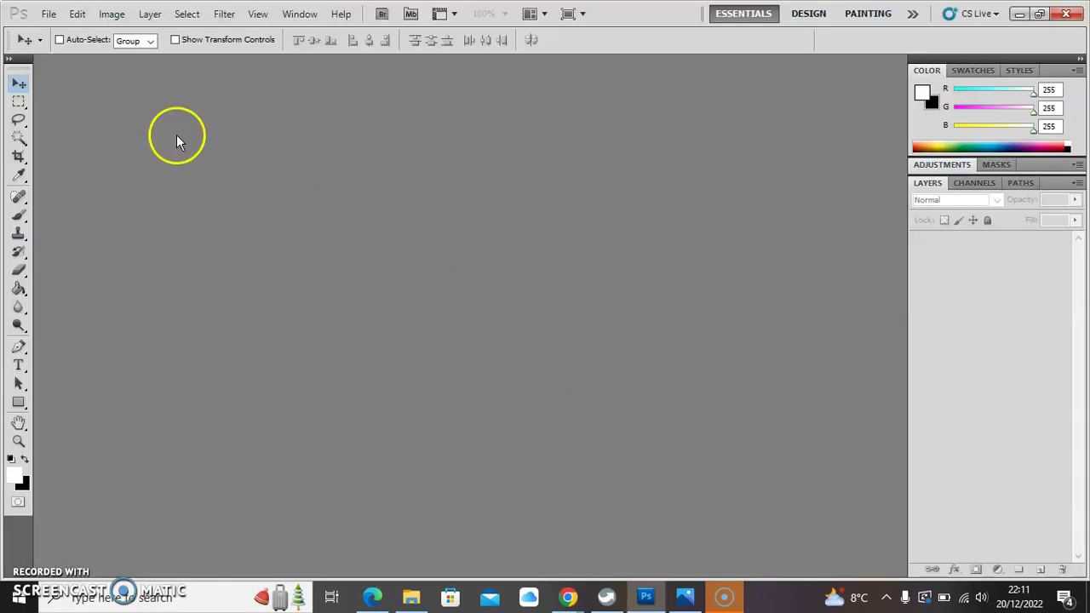
click(76, 14)
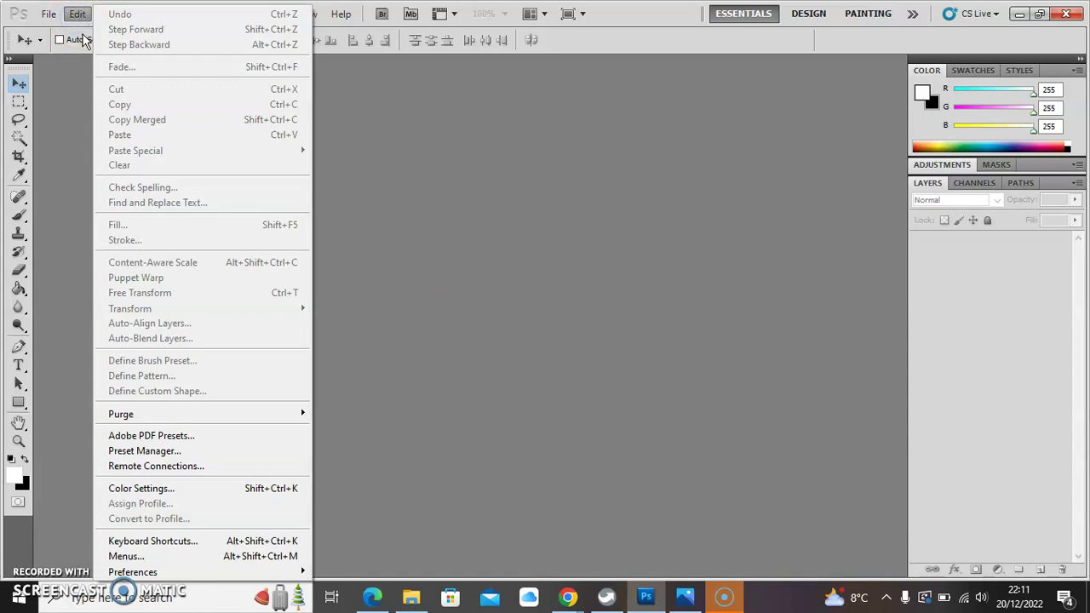
click(49, 14)
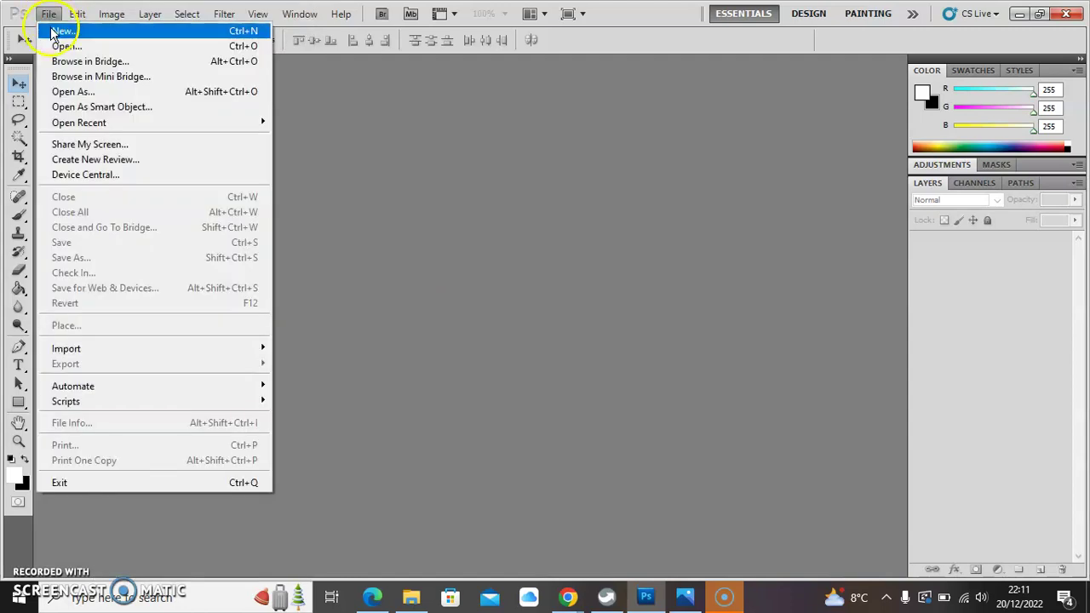
click(54, 32)
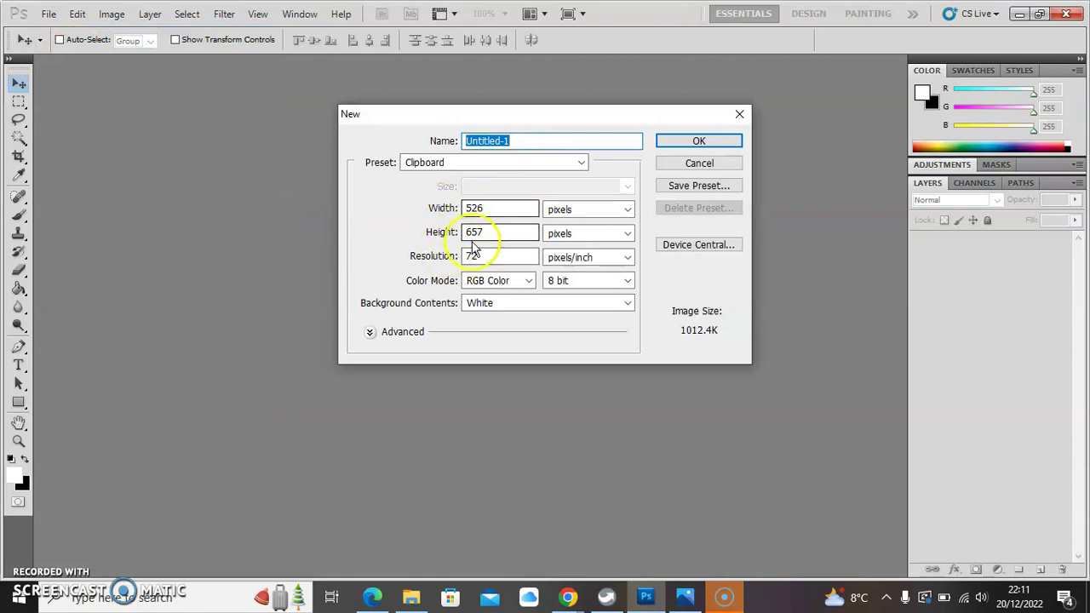
click(704, 143)
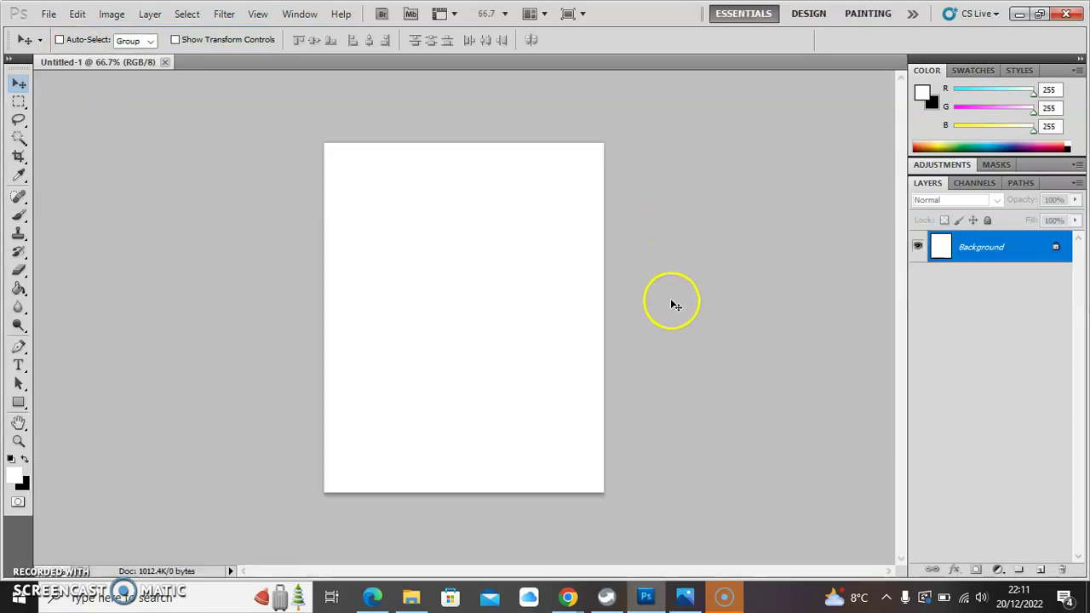
Paste the copied portrait photo into the new document
click(76, 13)
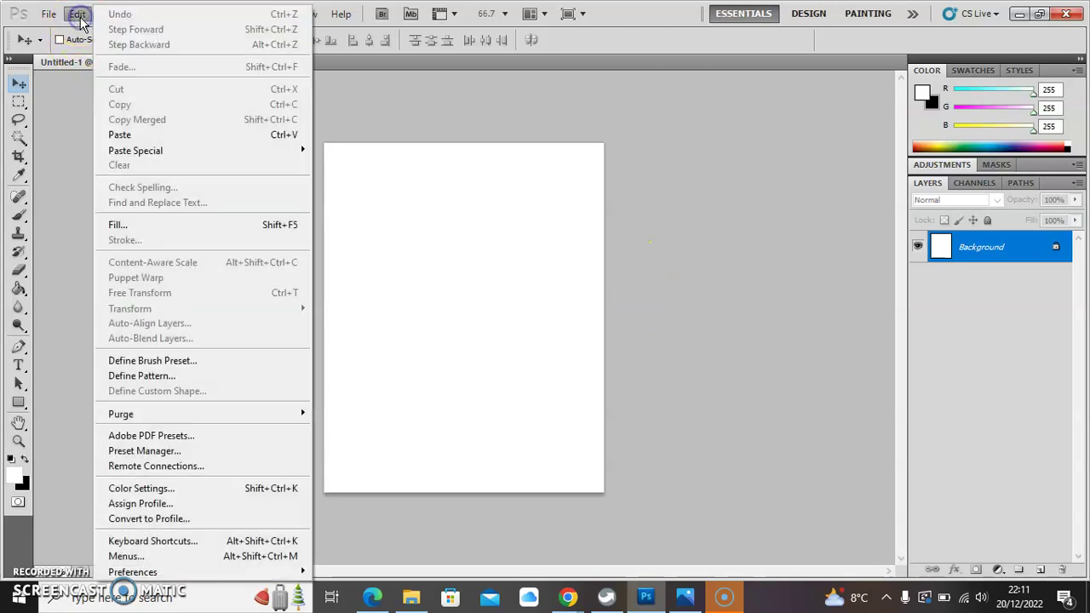
click(145, 135)
click(707, 372)
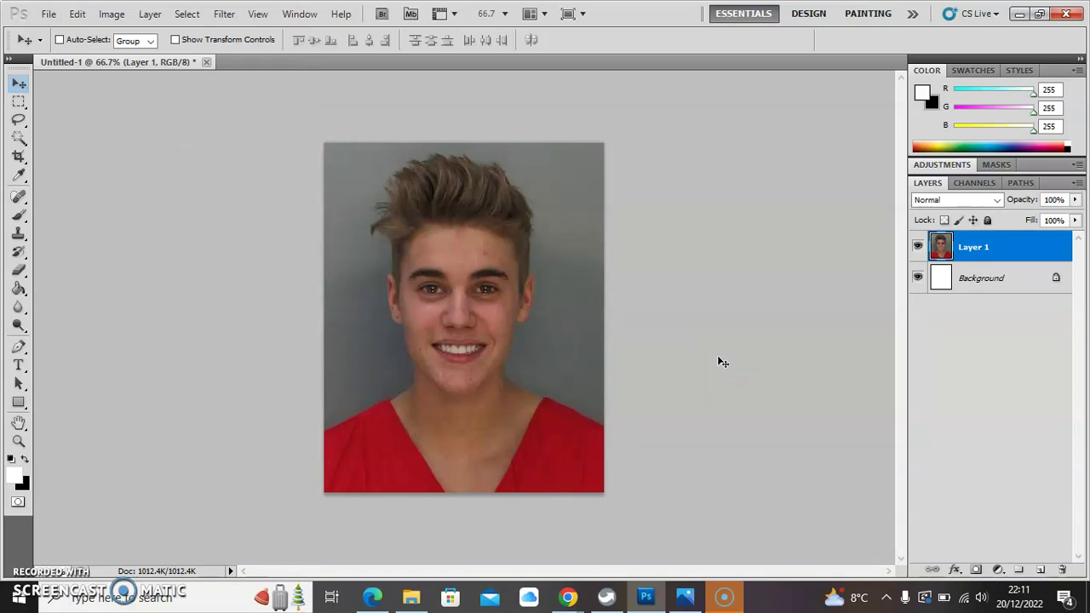
Switch to the Photo Manipulation Techniques slideshow and advance to the "Crop the Head" slide to read its instructions
key(alt+Tab)
key(alt+Tab)
key(alt+Tab)
key(alt+Tab)
key(alt+Tab)
key(alt+Tab)
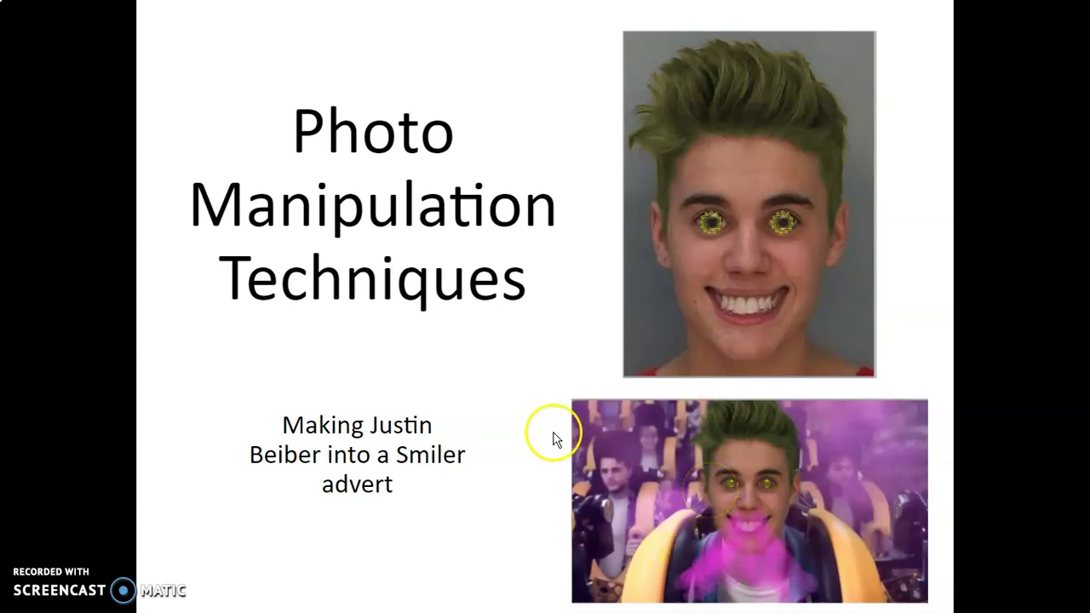
click(498, 354)
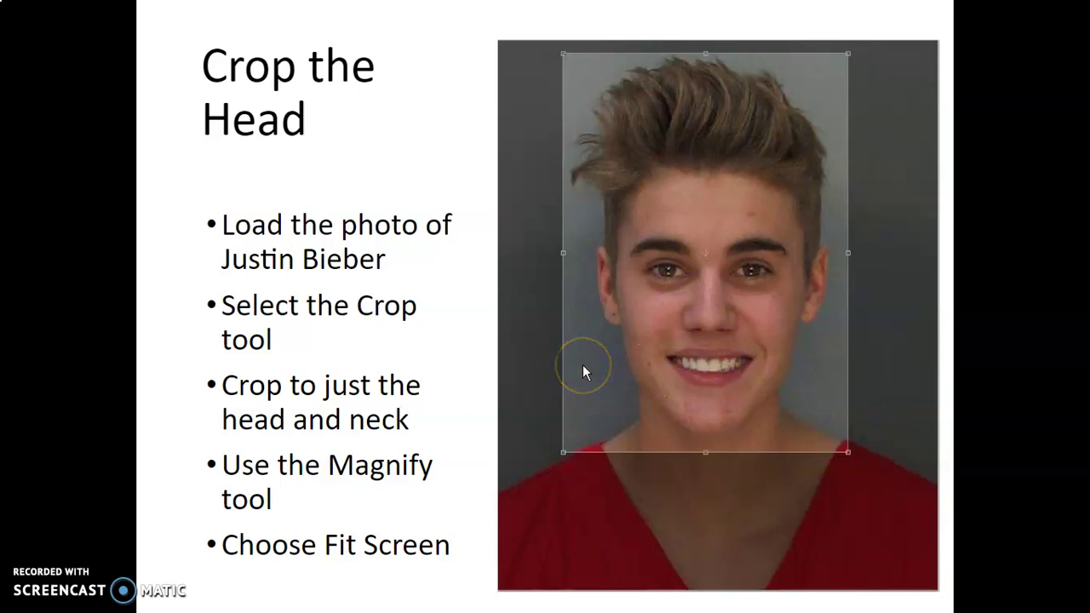
Switch to Photoshop, crop the portrait to just the head and neck, and fit the image to the screen
key(alt+Tab)
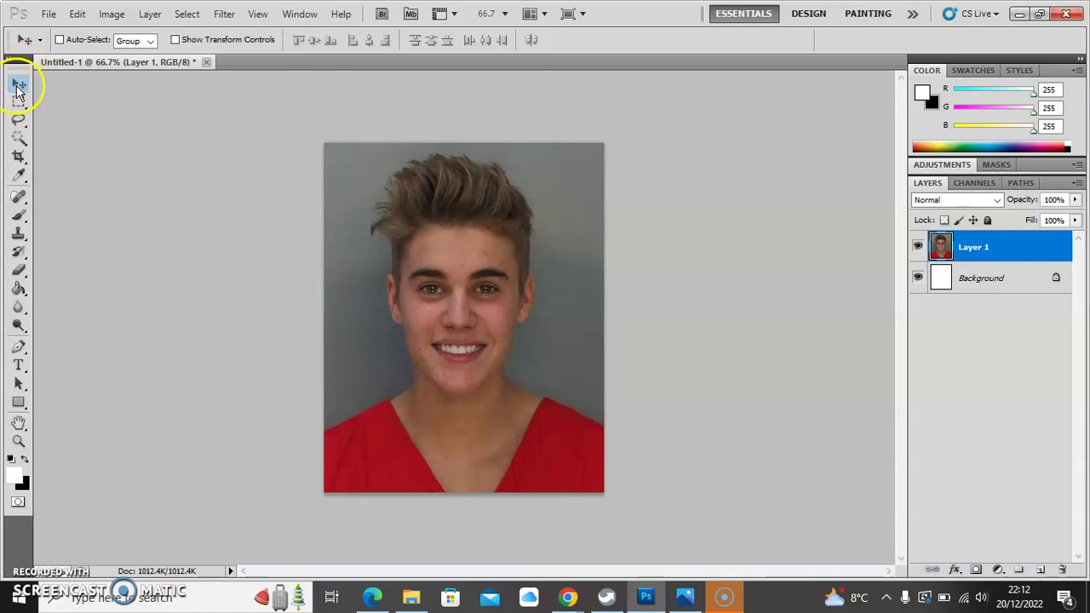
click(19, 158)
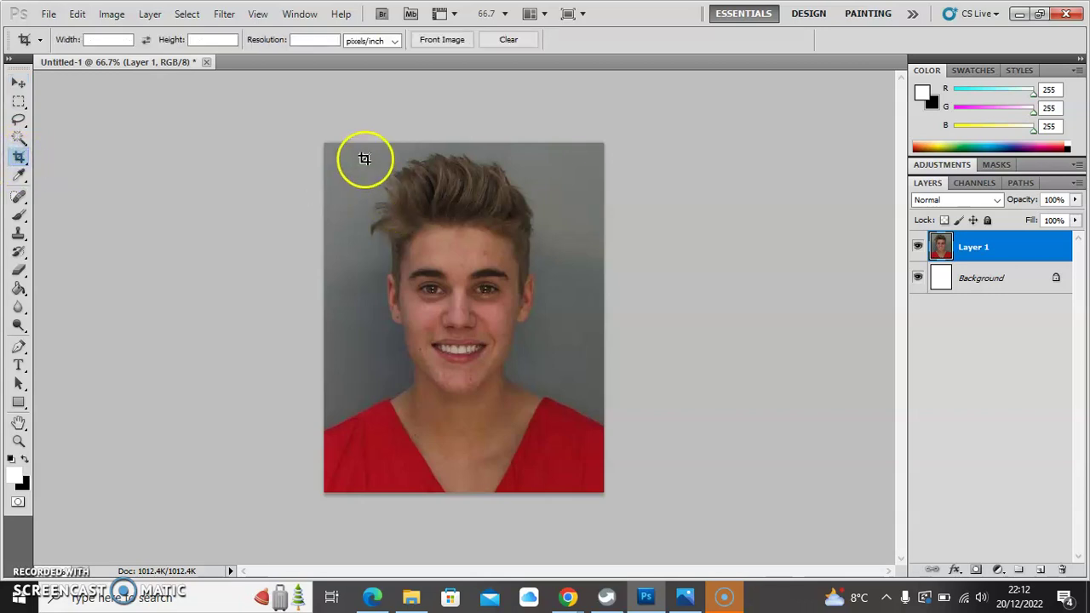
drag(364, 154, 553, 399)
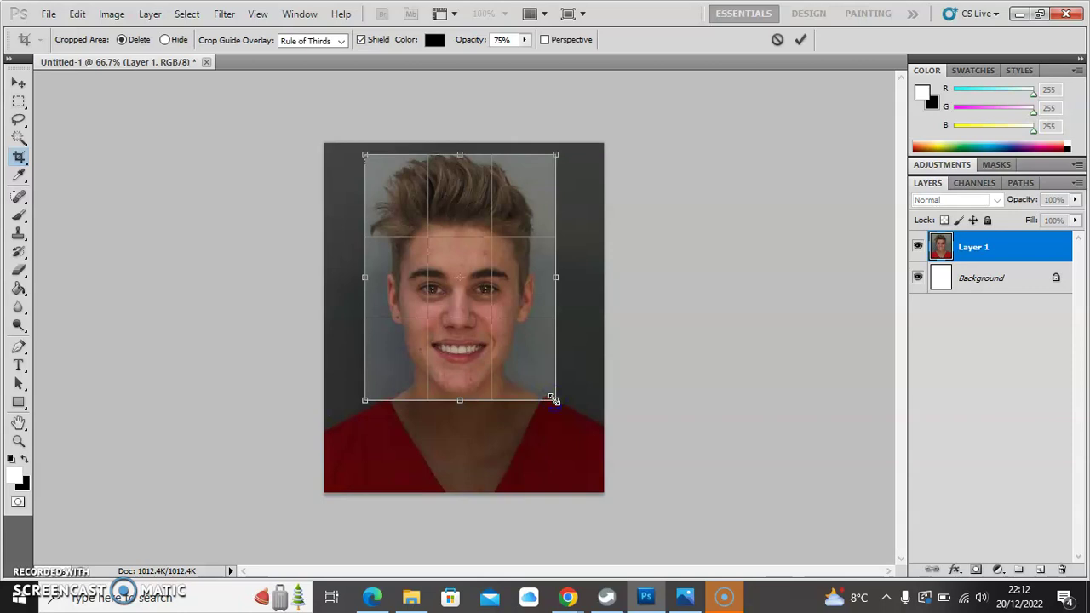
drag(460, 155, 462, 145)
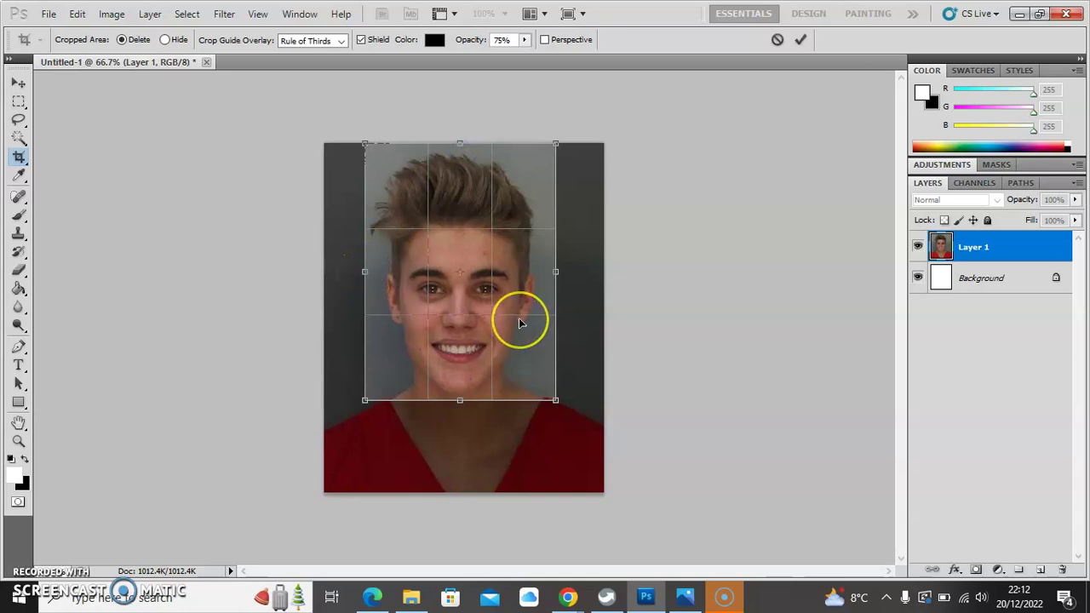
drag(459, 400, 459, 403)
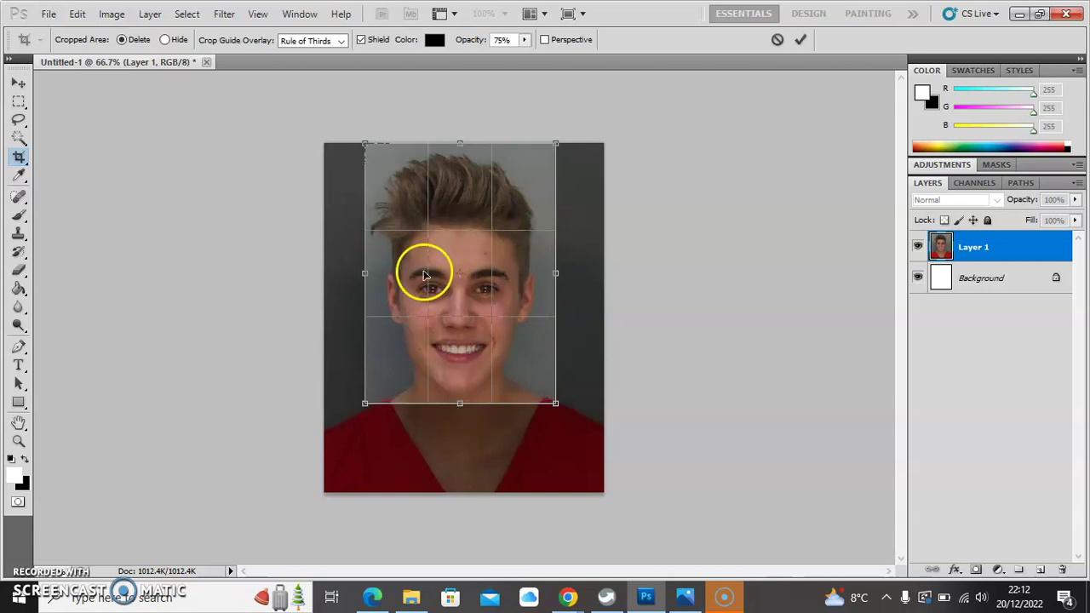
click(800, 40)
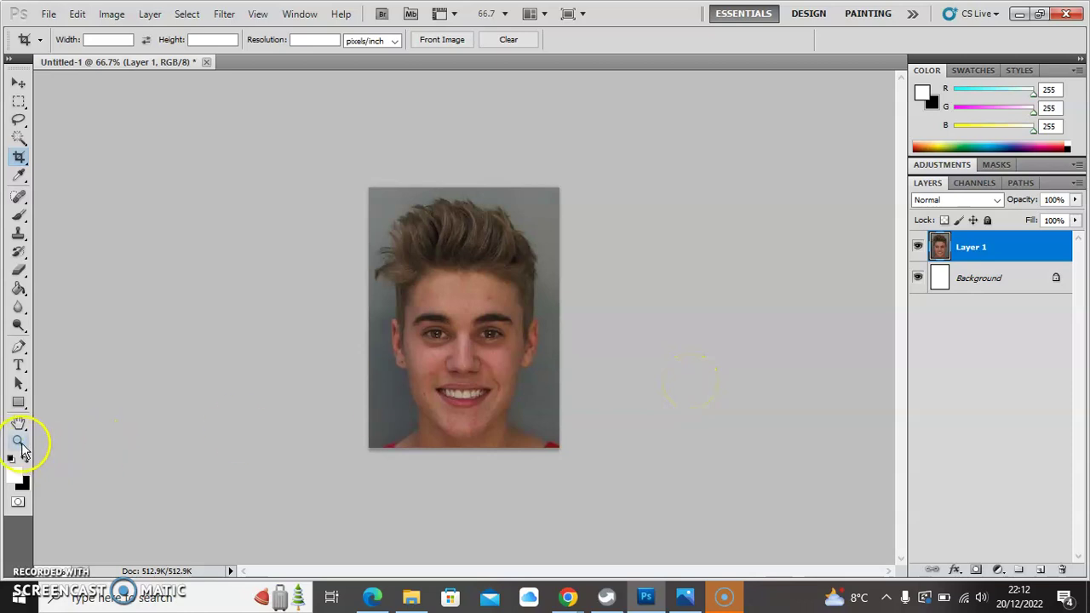
click(19, 443)
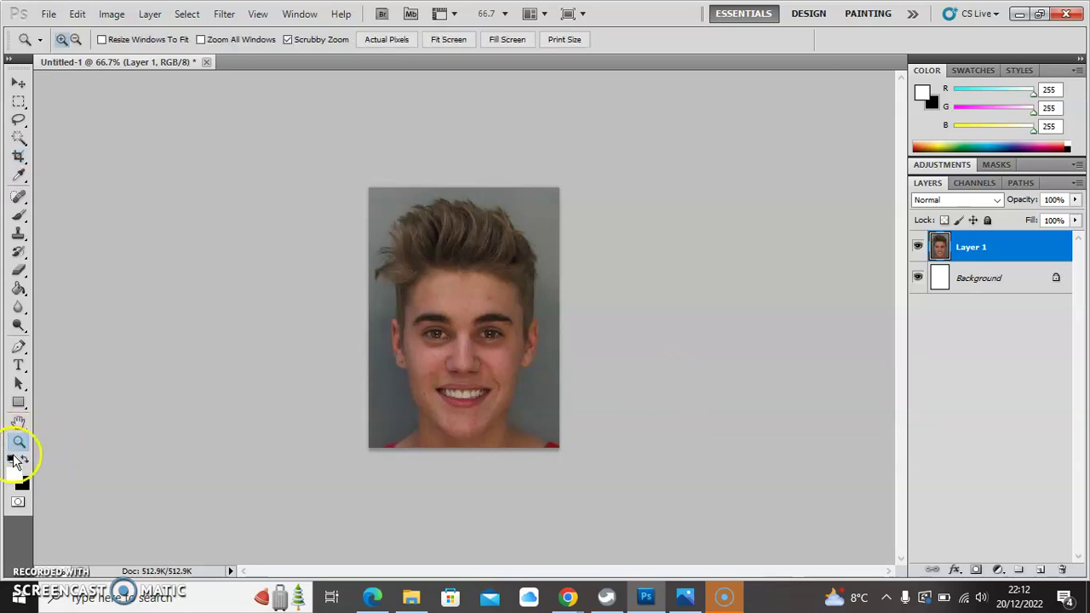
click(451, 42)
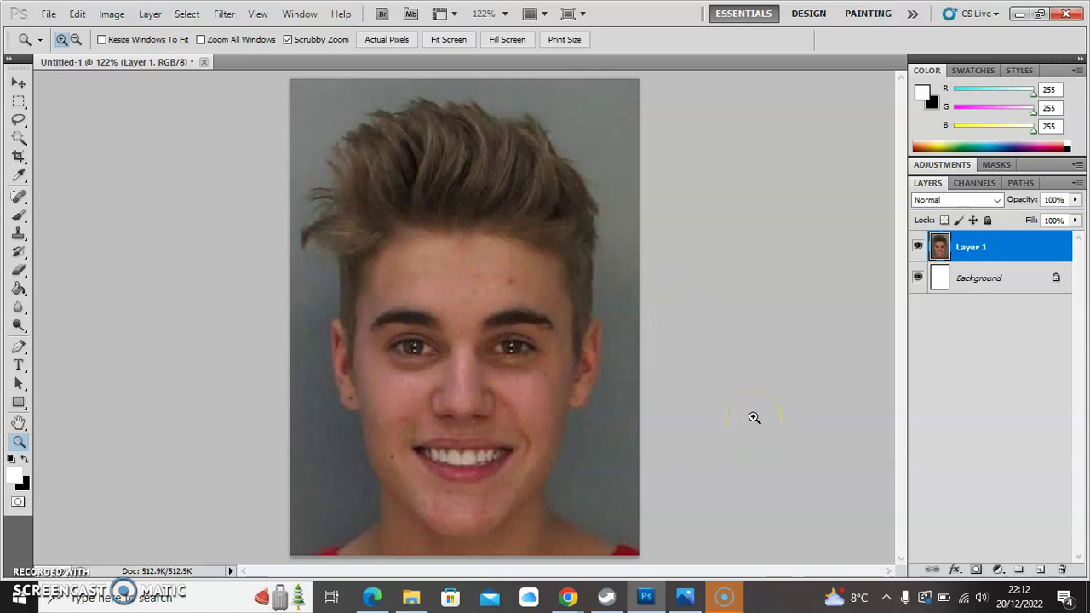
Switch to the slideshow and advance to the "Air-brush the flaws away" slide to read its instructions
key(alt+Tab)
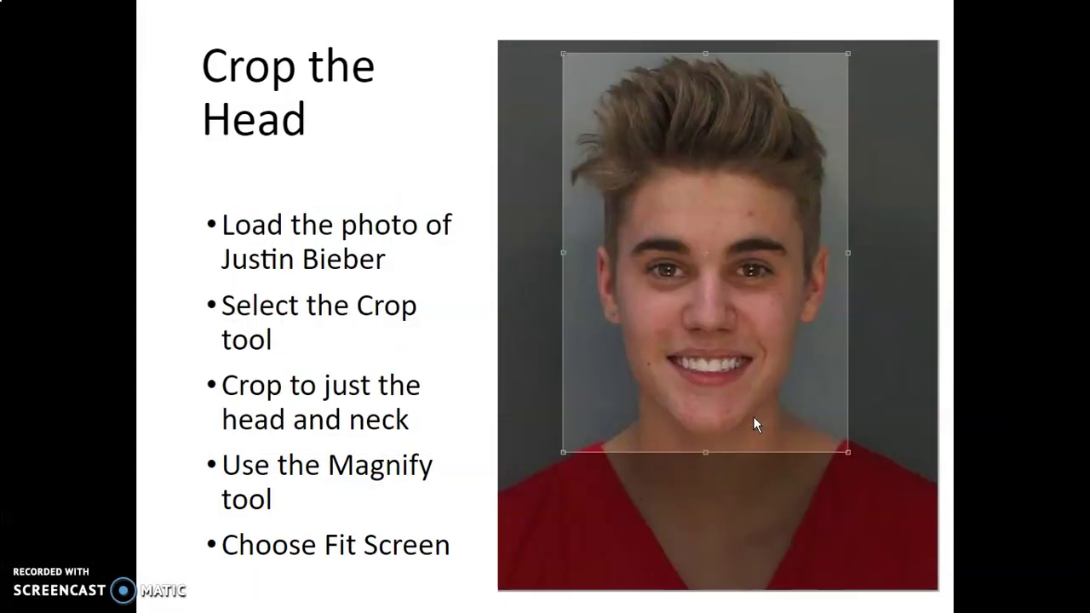
click(426, 481)
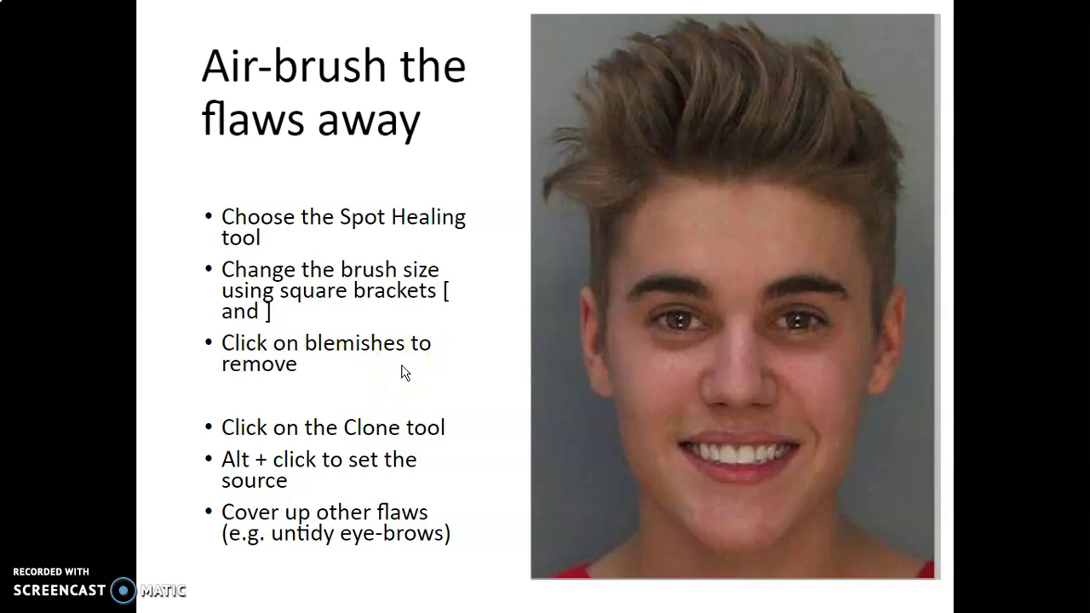
Switch to Photoshop and remove the blemishes on the forehead and face with the Content-Aware Spot Healing Brush at size 19
key(alt+Tab)
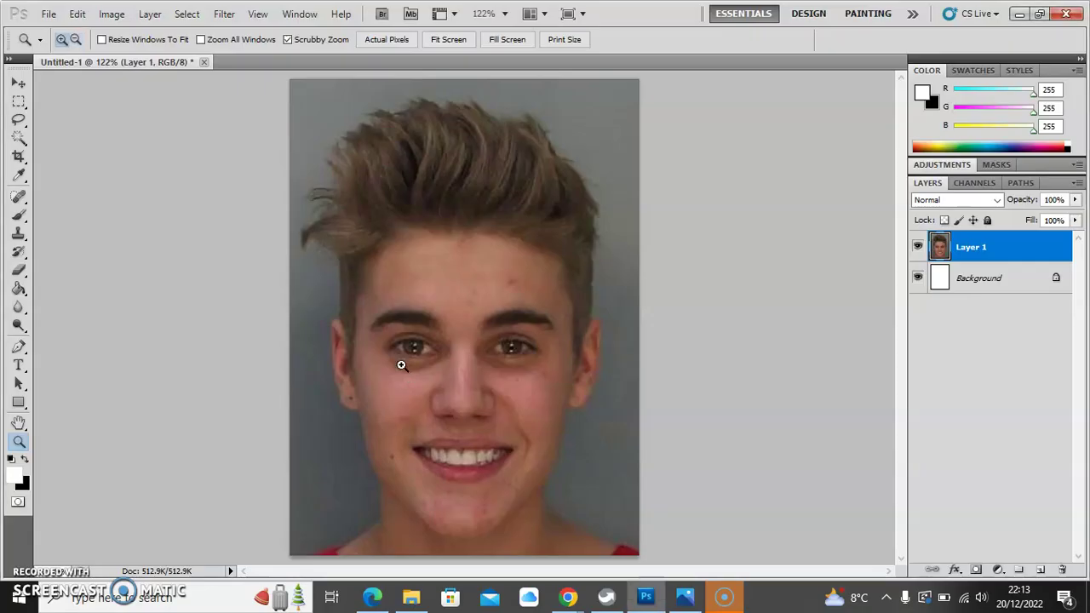
click(18, 200)
mouse_move(486, 308)
mouse_down()
mouse_move(493, 316)
mouse_move(493, 306)
mouse_up()
click(512, 281)
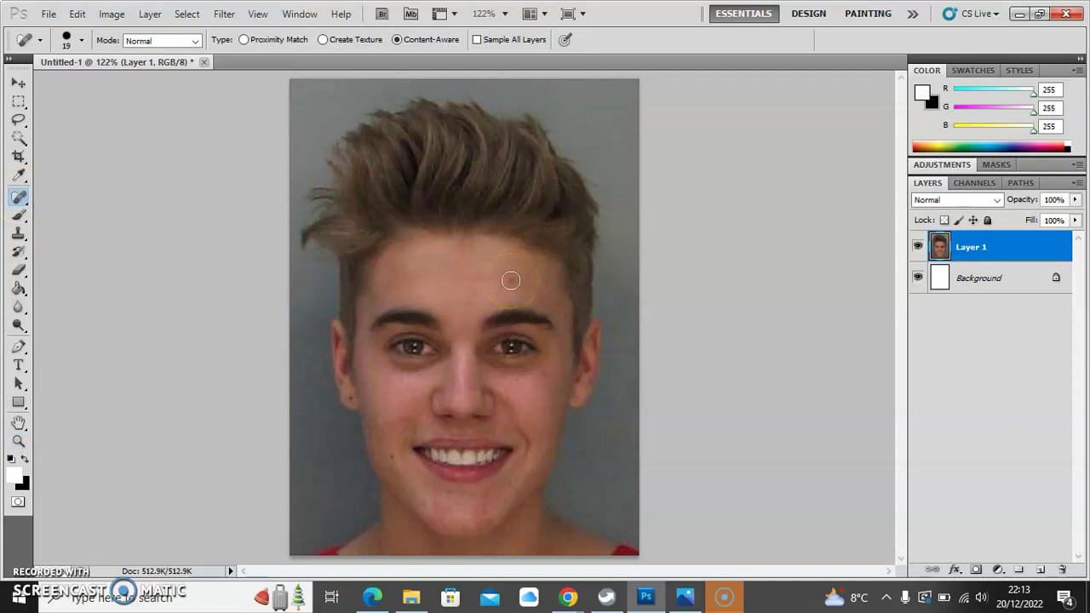
click(510, 280)
click(540, 294)
click(621, 351)
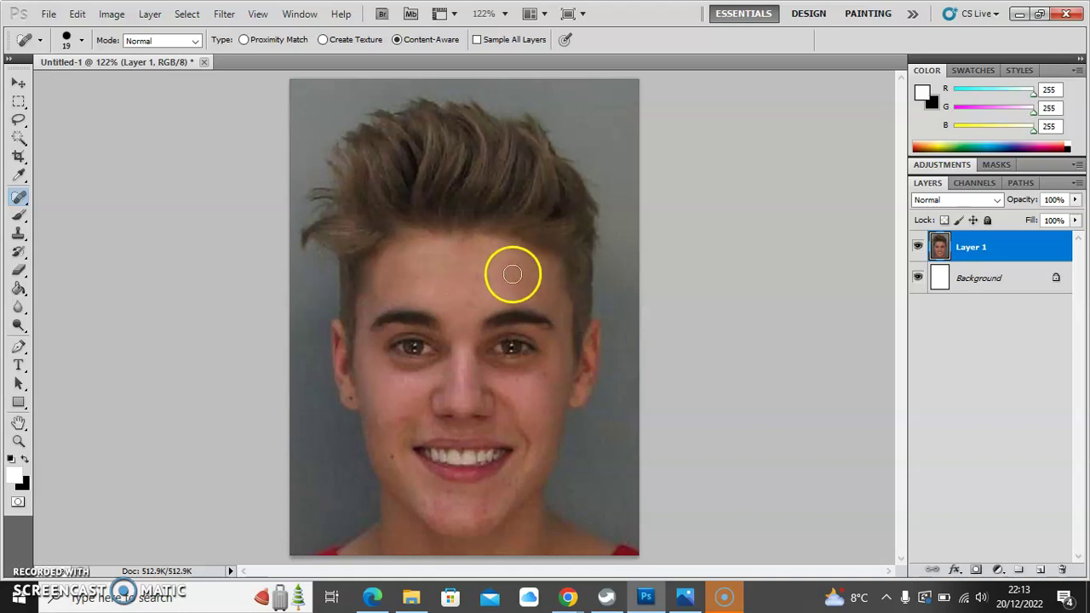
click(486, 272)
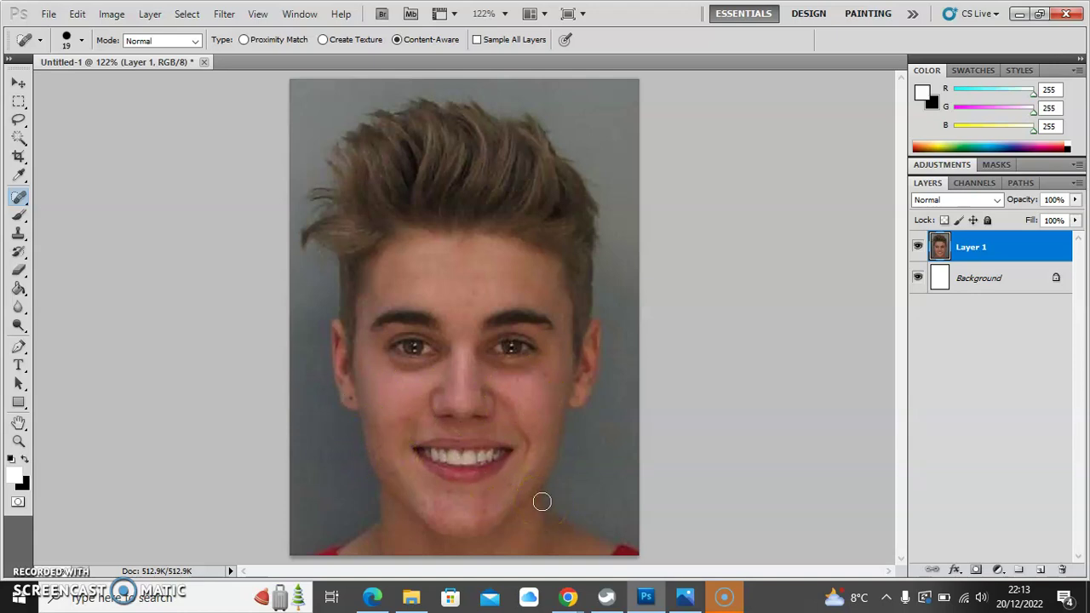
click(446, 334)
click(468, 279)
Try the Spot Healing Brush at size 90 over one eye and its eyebrow, and undo the stroke
key(bracketright)
key(bracketright)
key(bracketright)
key(bracketright)
key(bracketright)
key(bracketright)
key(bracketright)
key(bracketright)
mouse_move(513, 308)
mouse_down()
mouse_move(525, 340)
mouse_move(515, 340)
mouse_up()
key(bracketleft)
click(517, 341)
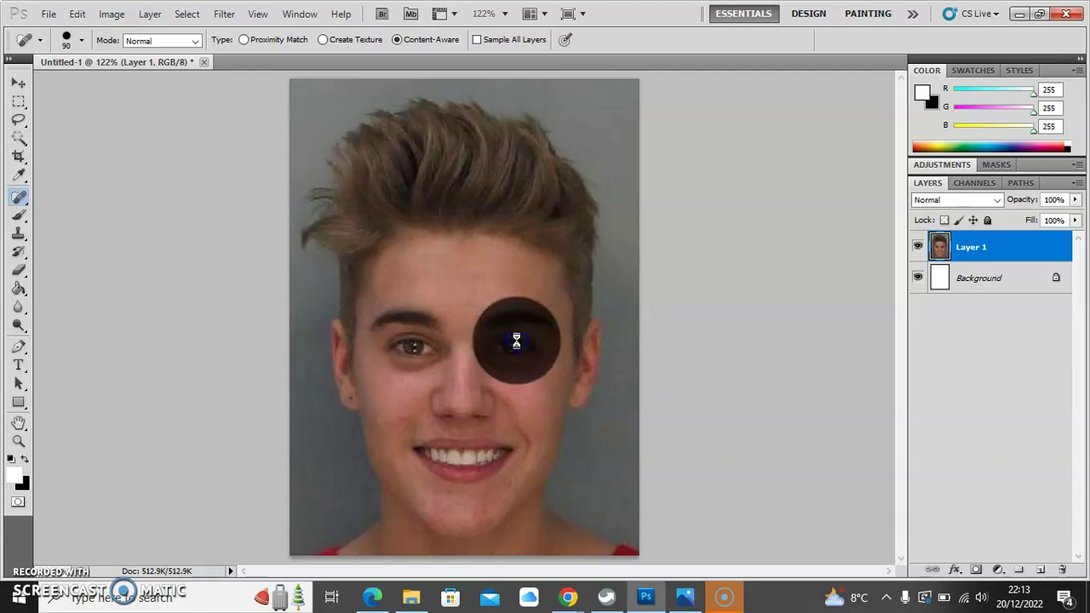
click(698, 376)
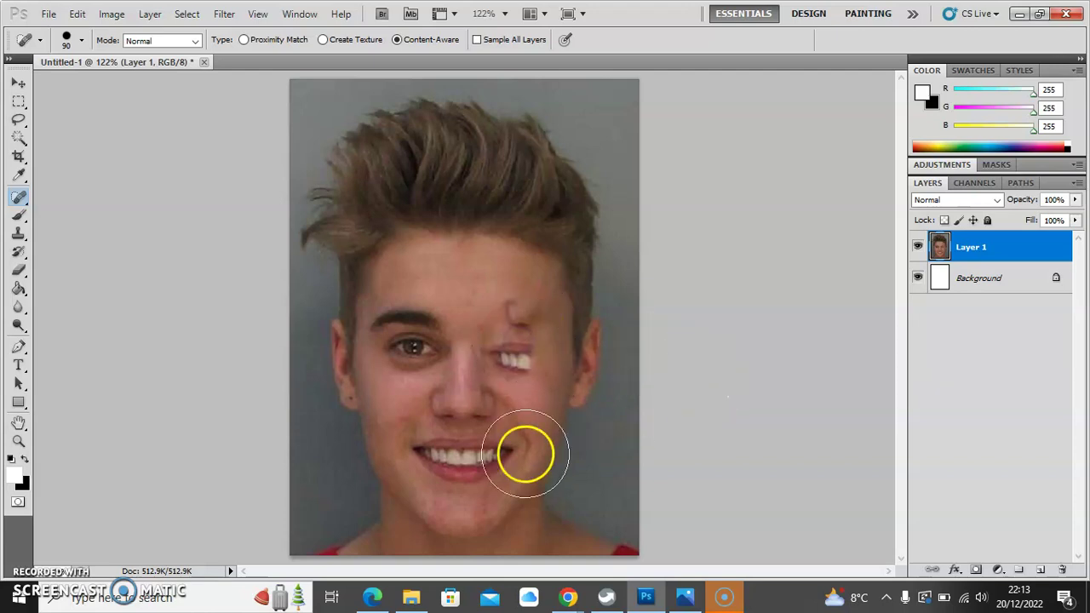
mouse_move(543, 359)
mouse_down()
mouse_move(539, 423)
mouse_move(534, 338)
mouse_move(505, 315)
mouse_up()
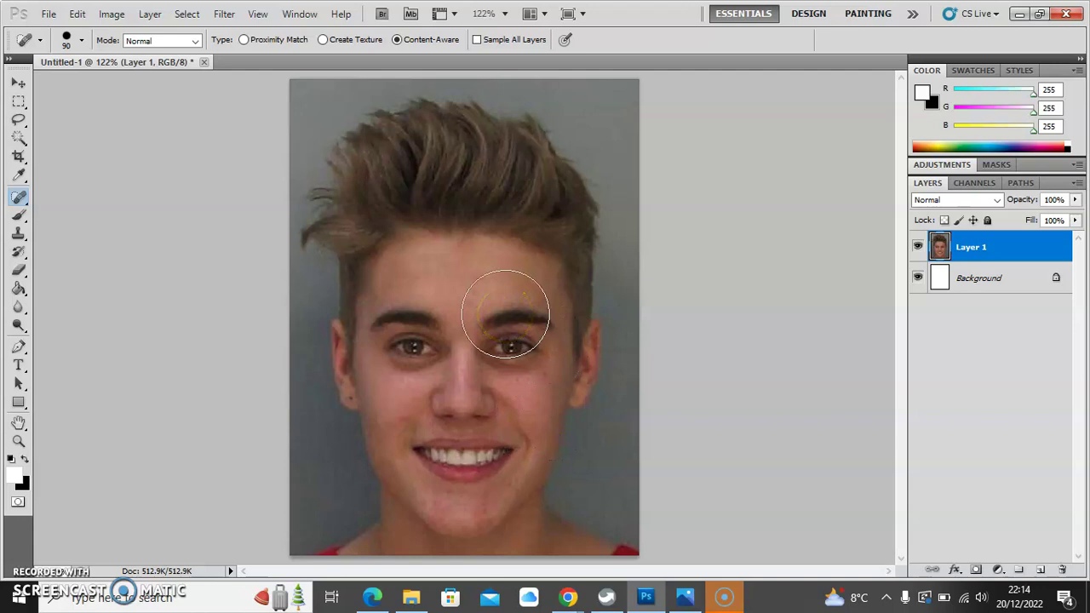
Reduce the Spot Healing Brush to size 10 and heal the small spots on the earlobe, cheek, chin and around the mouth
mouse_move(505, 313)
mouse_down()
mouse_move(437, 292)
mouse_move(450, 328)
mouse_move(352, 401)
mouse_move(359, 408)
mouse_move(352, 382)
mouse_move(353, 396)
mouse_up()
key(bracketleft)
key(bracketleft)
key(bracketleft)
key(bracketleft)
key(bracketleft)
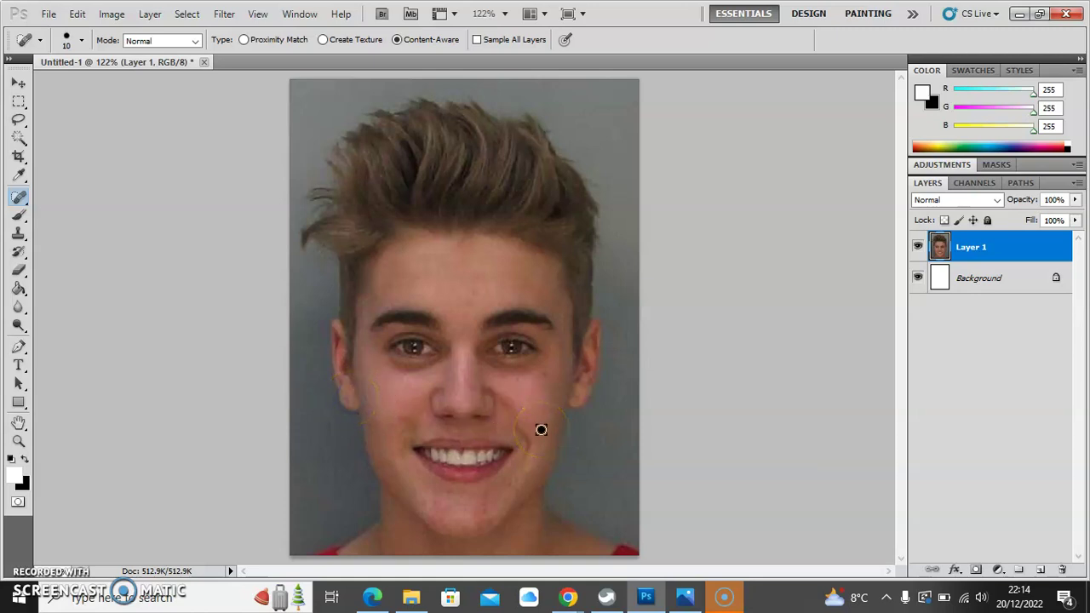
click(545, 373)
click(486, 514)
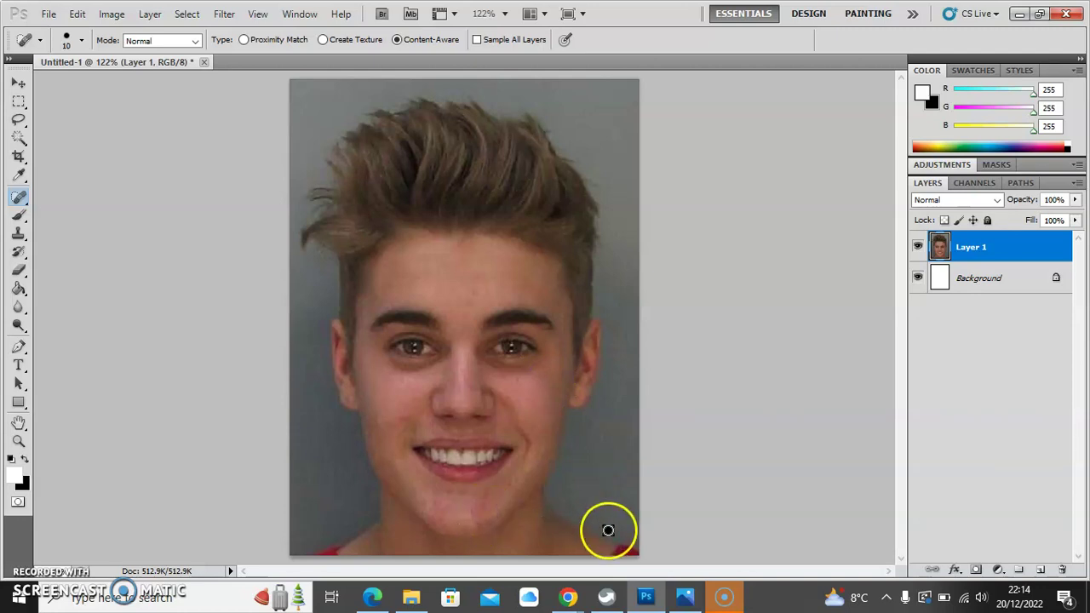
click(485, 496)
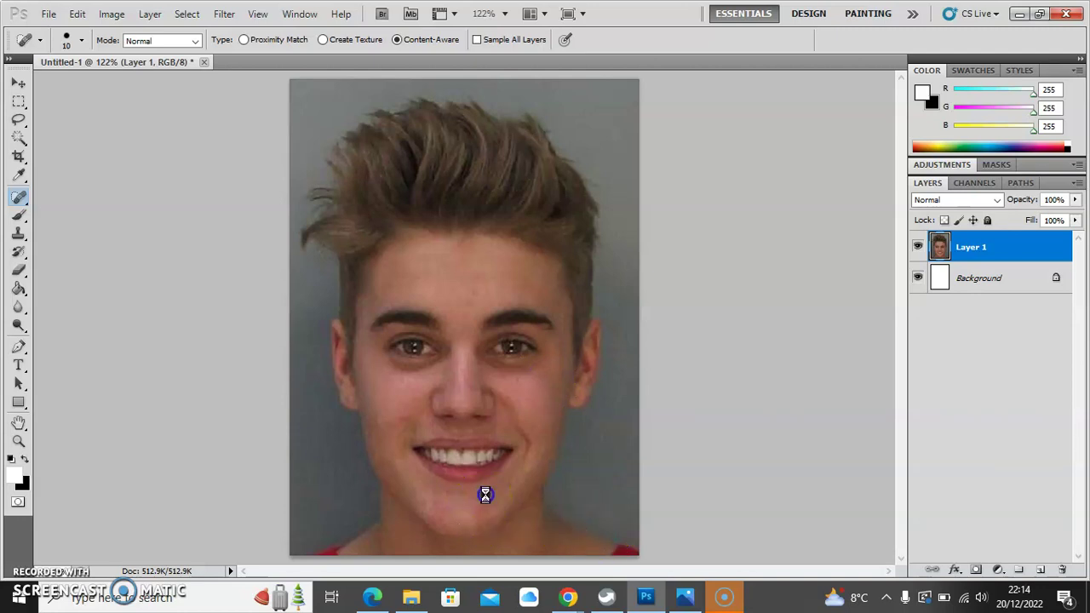
click(449, 493)
click(529, 537)
click(518, 457)
click(515, 420)
click(548, 399)
Switch back to the slideshow to read the Clone tool instructions on the "Air-brush the flaws away" slide
key(alt+Tab)
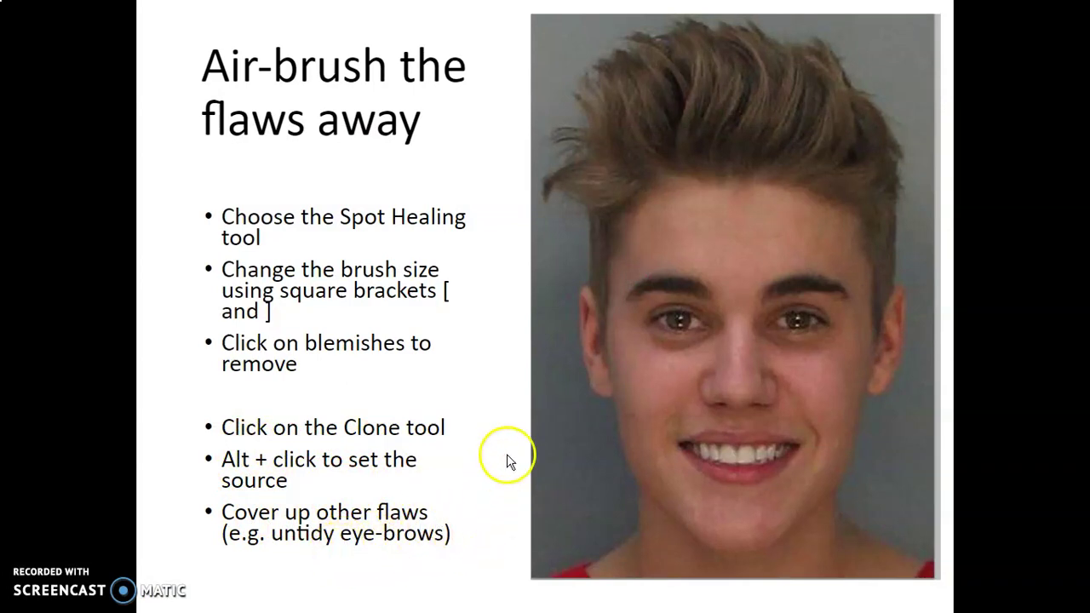
Switch to Photoshop and enlarge the view of the eyes and eyebrows to 300%
key(alt+Tab)
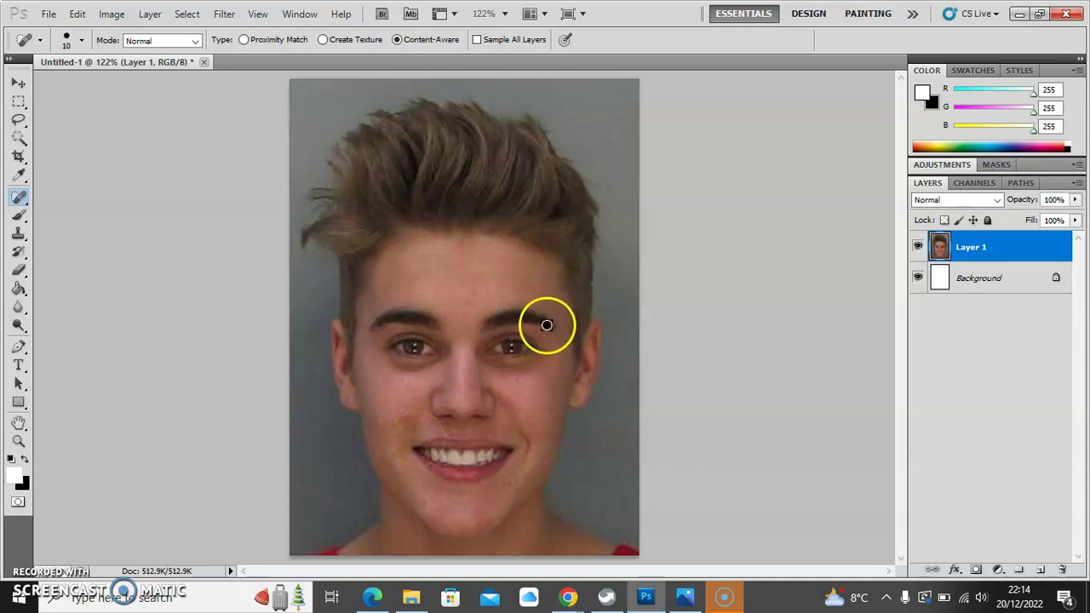
click(546, 325)
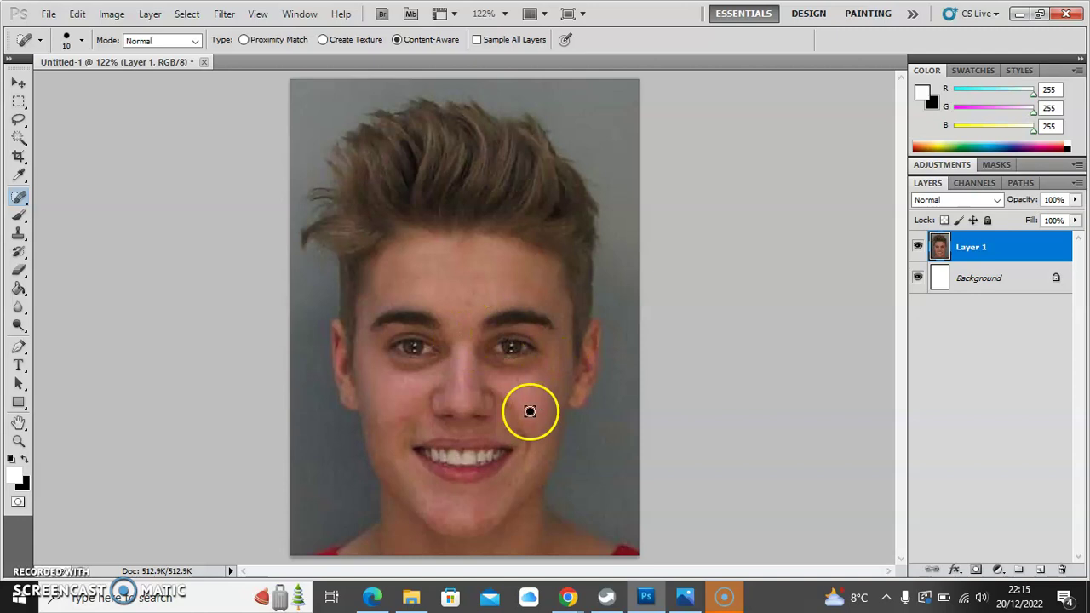
click(18, 441)
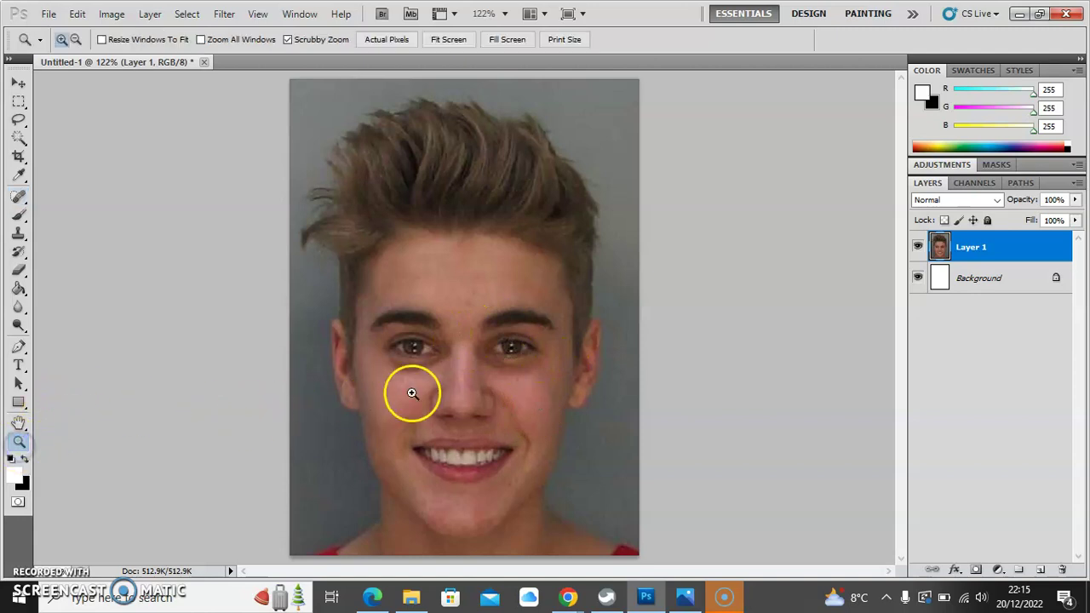
click(492, 356)
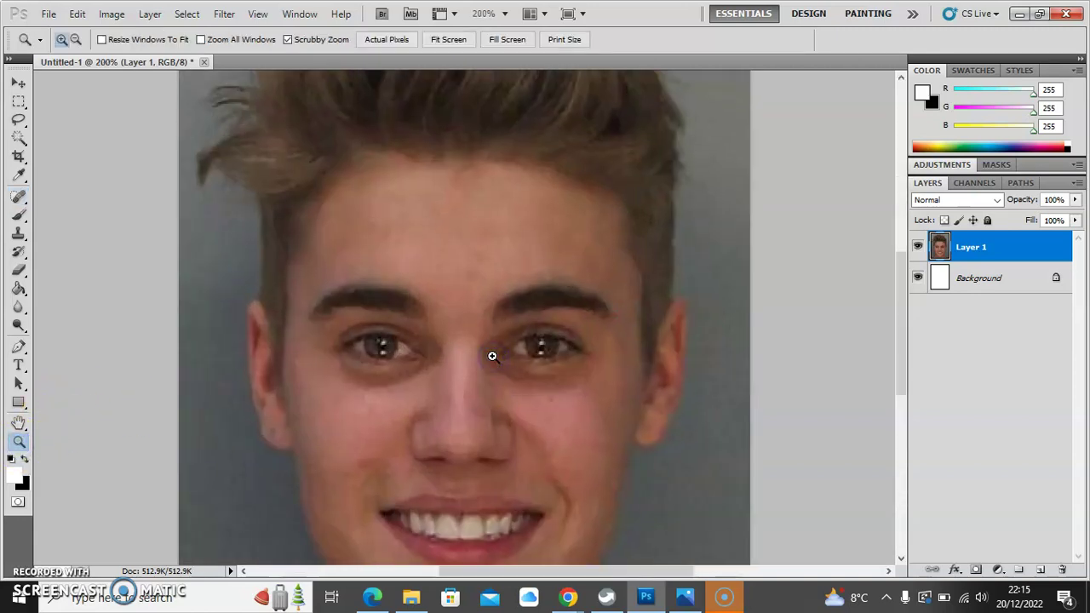
click(544, 358)
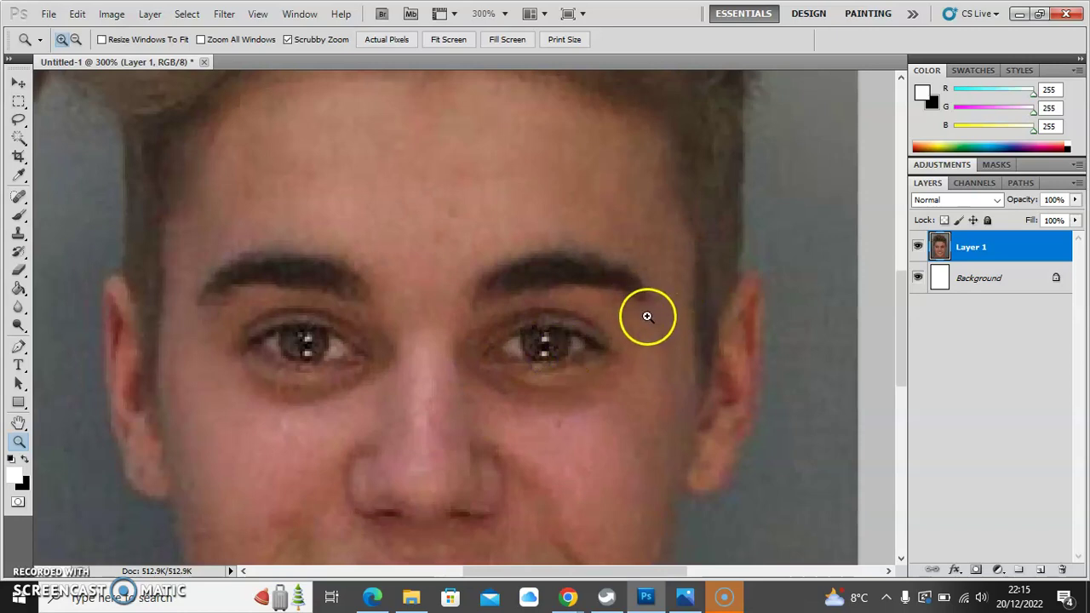
Try covering the outer end of one eyebrow with forehead skin using the Clone Stamp at size 21, and undo the stroke
click(18, 237)
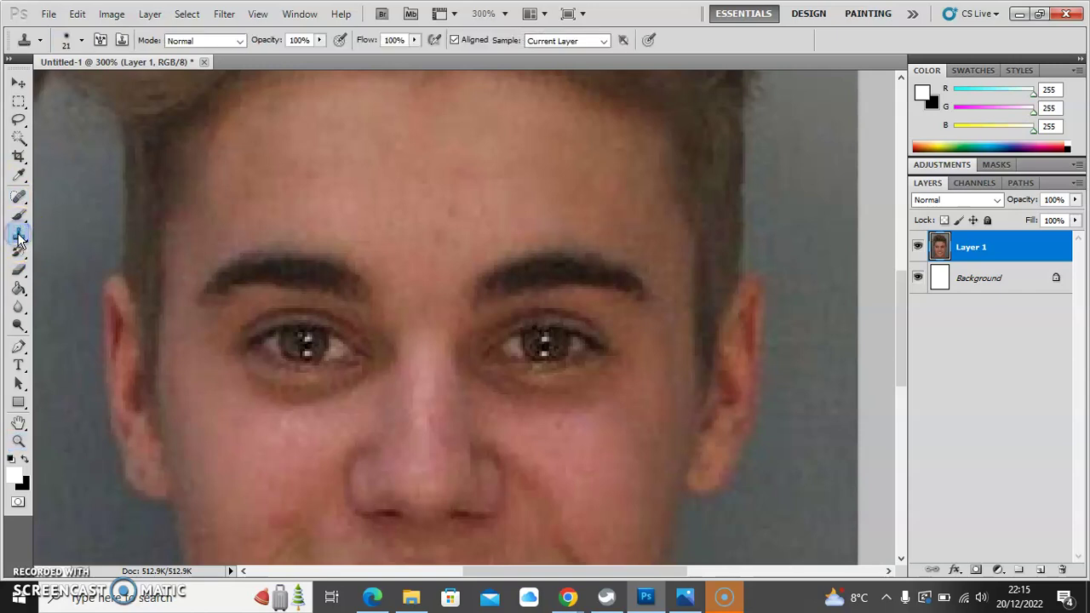
alt+click(464, 207)
click(614, 258)
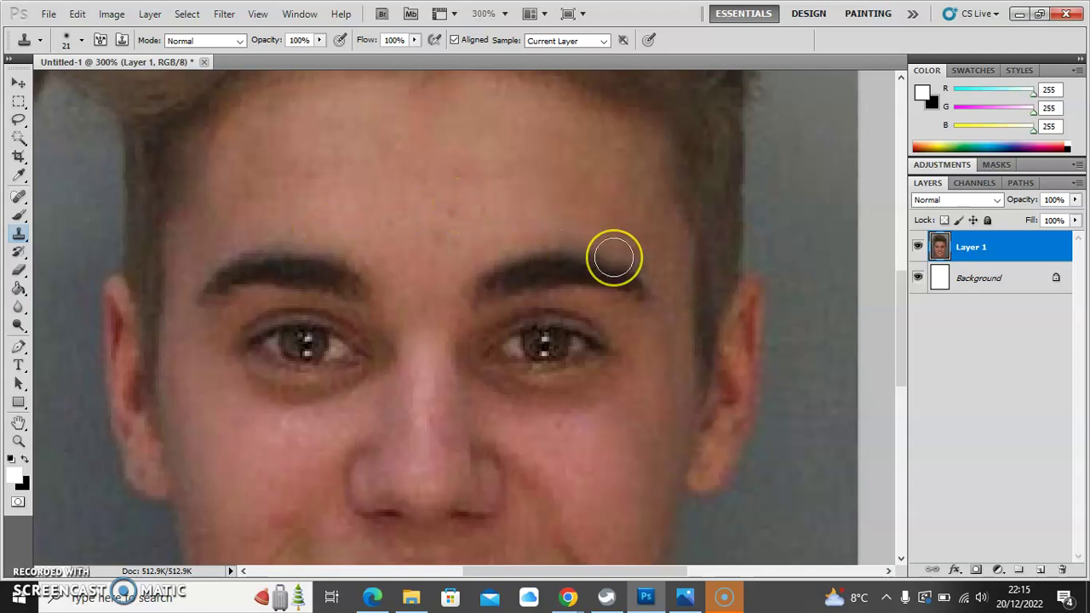
drag(613, 258, 641, 270)
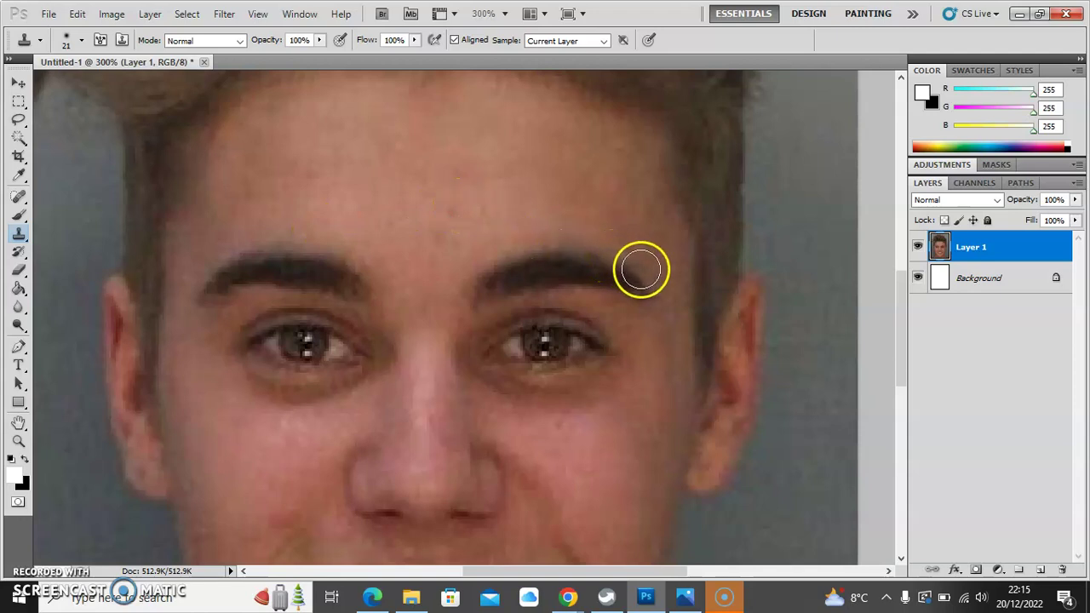
key(ctrl+z)
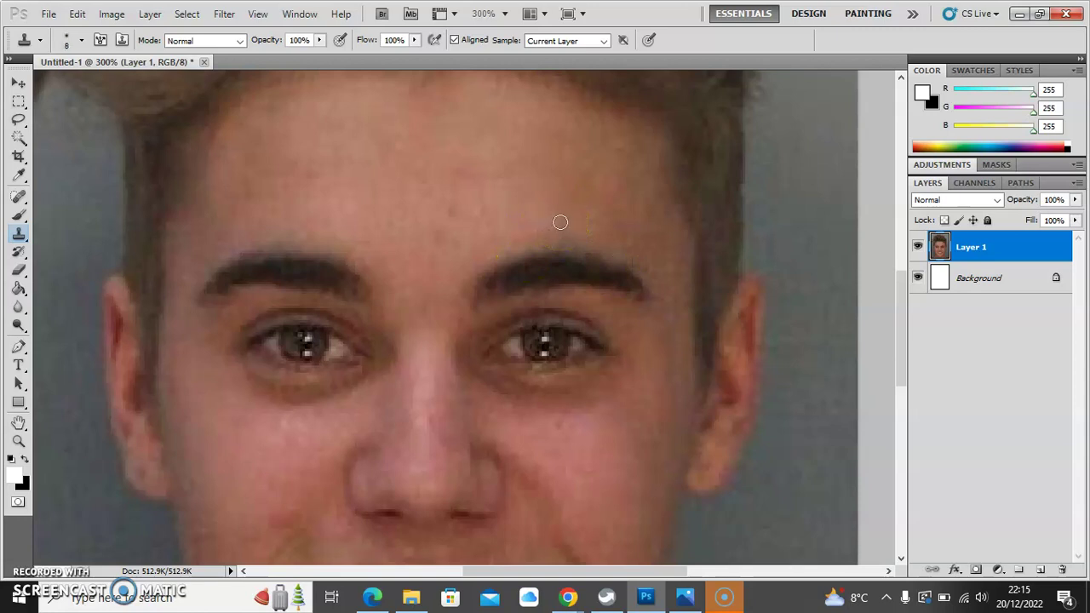
click(616, 235)
mouse_move(616, 235)
mouse_down()
mouse_move(567, 262)
mouse_move(581, 259)
mouse_move(544, 203)
mouse_move(548, 219)
mouse_move(583, 198)
mouse_move(542, 216)
mouse_move(610, 263)
mouse_move(592, 268)
mouse_move(598, 276)
mouse_move(567, 271)
mouse_up()
click(566, 270)
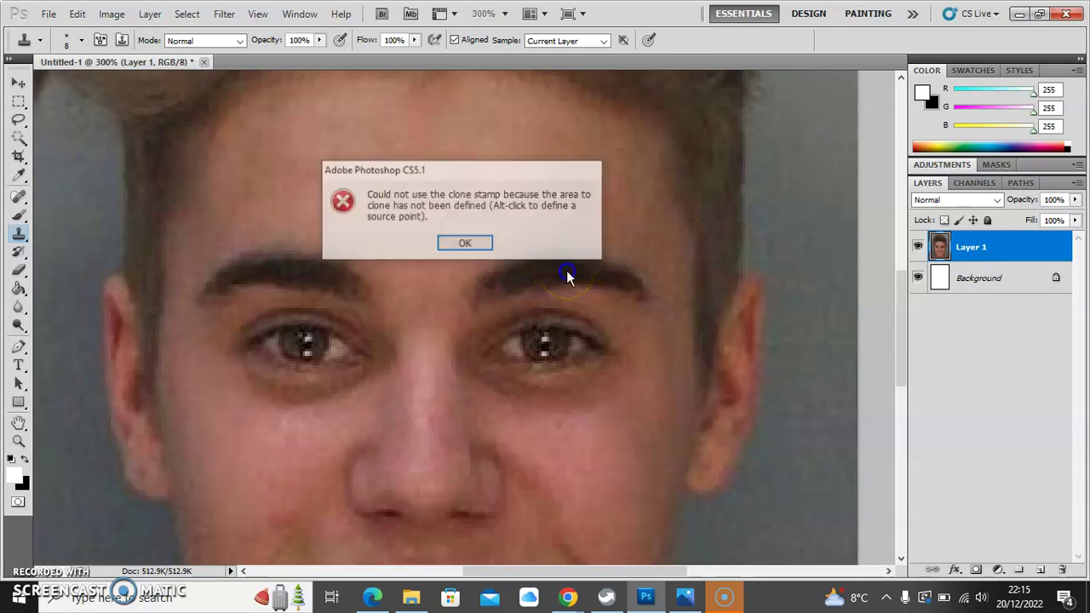
click(473, 245)
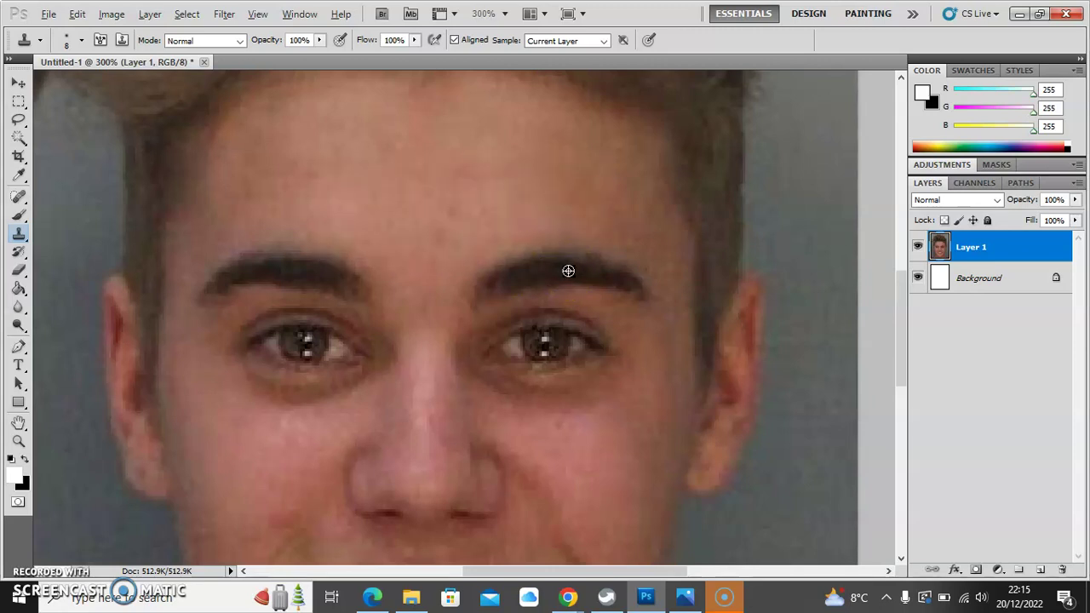
Tidy the outer tip of the same eyebrow with the Clone Stamp at size 8, sampling the eyebrow's own tail
alt+click(634, 288)
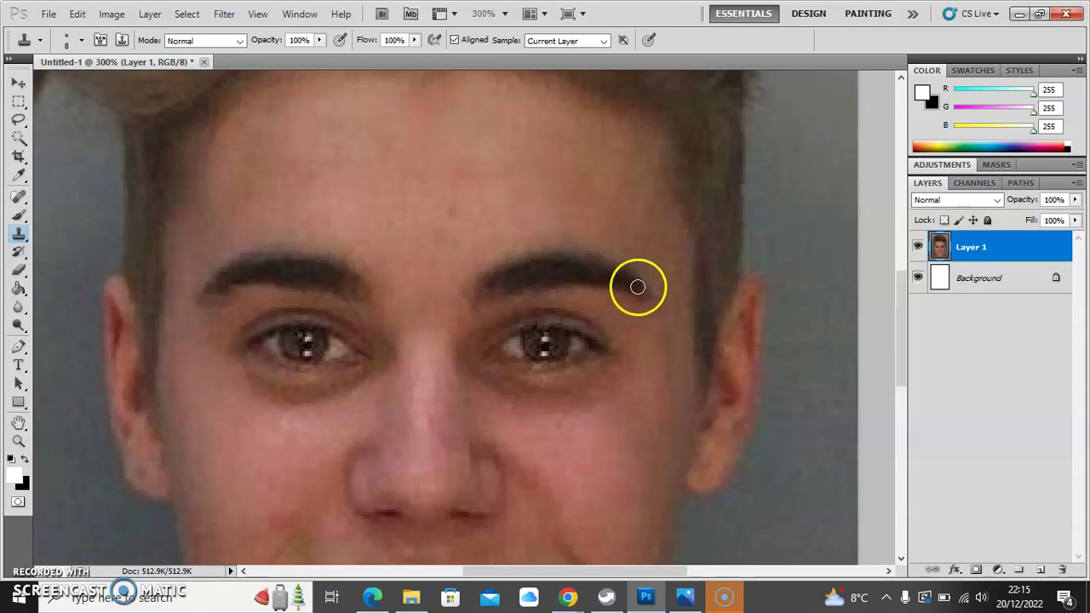
drag(696, 356, 722, 377)
drag(651, 295, 628, 289)
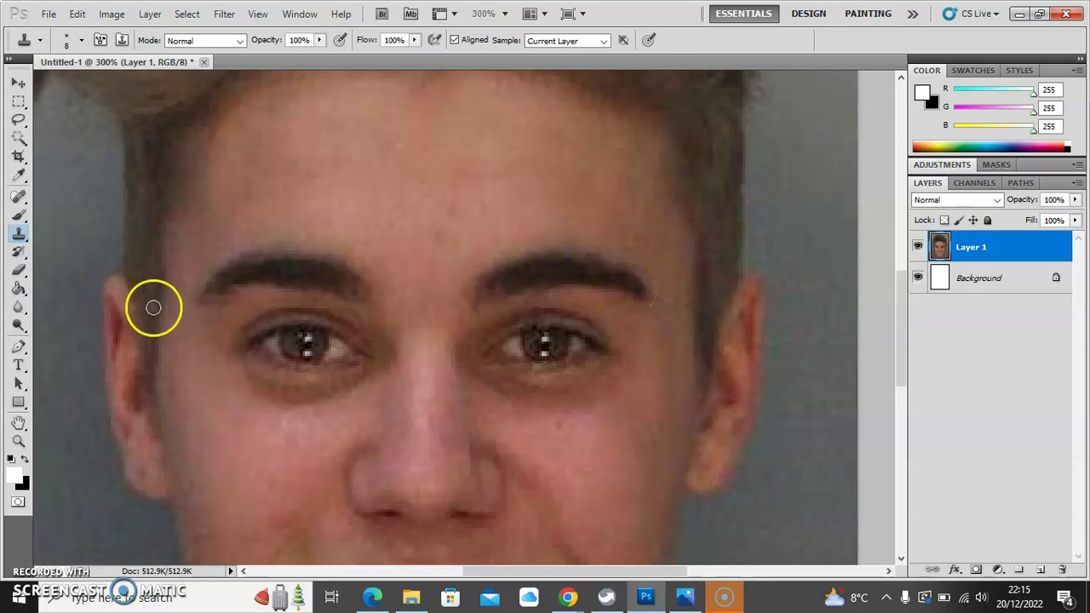
Cover the stray hair tuft sticking out beside the forehead with sampled grey background using the Clone Stamp at size 25
click(19, 441)
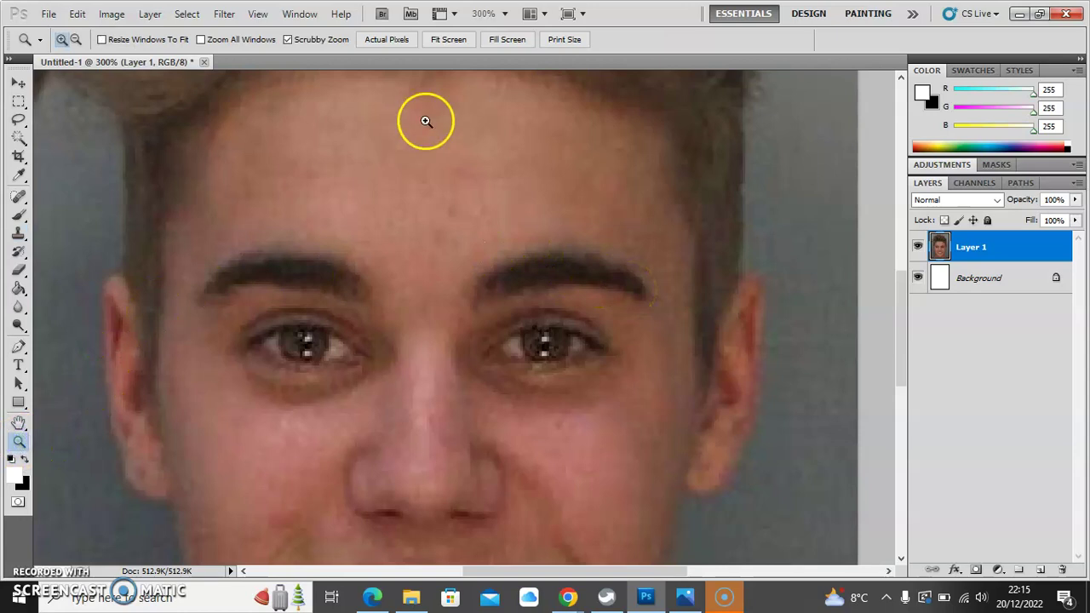
click(448, 40)
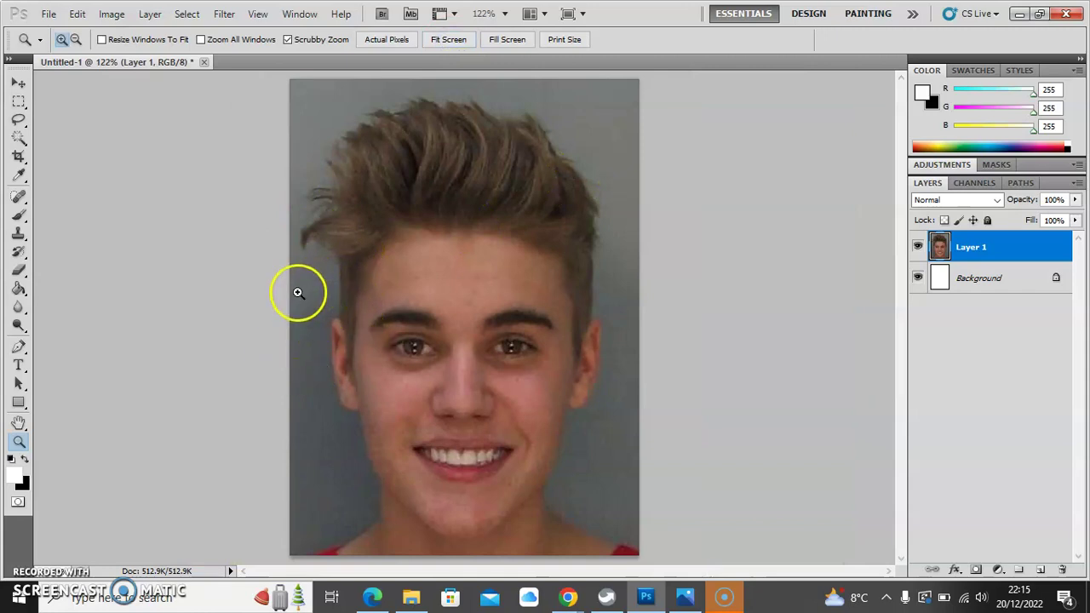
click(309, 227)
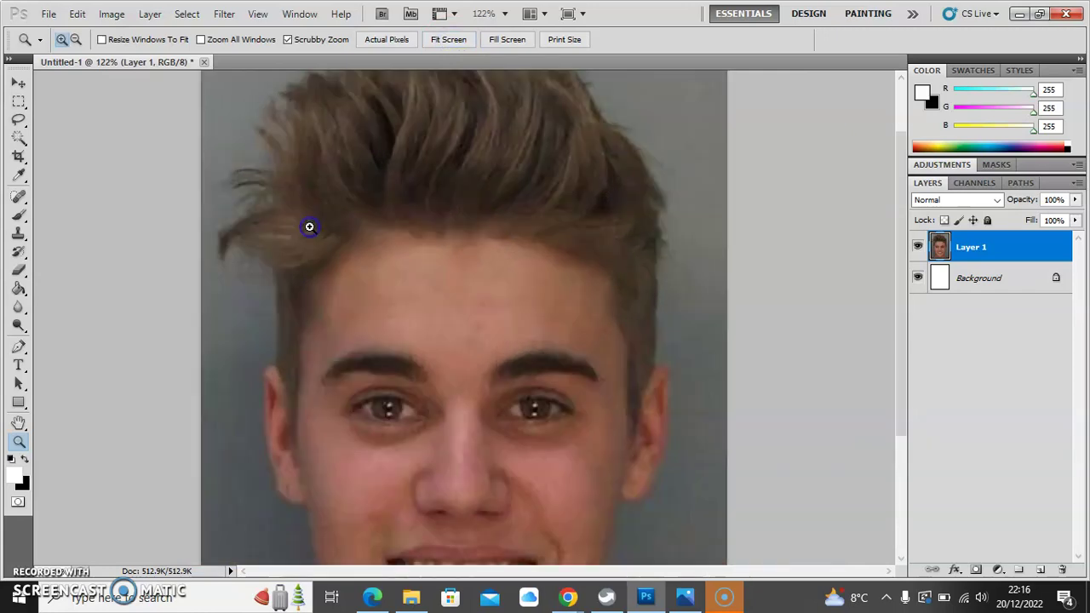
click(229, 216)
click(211, 217)
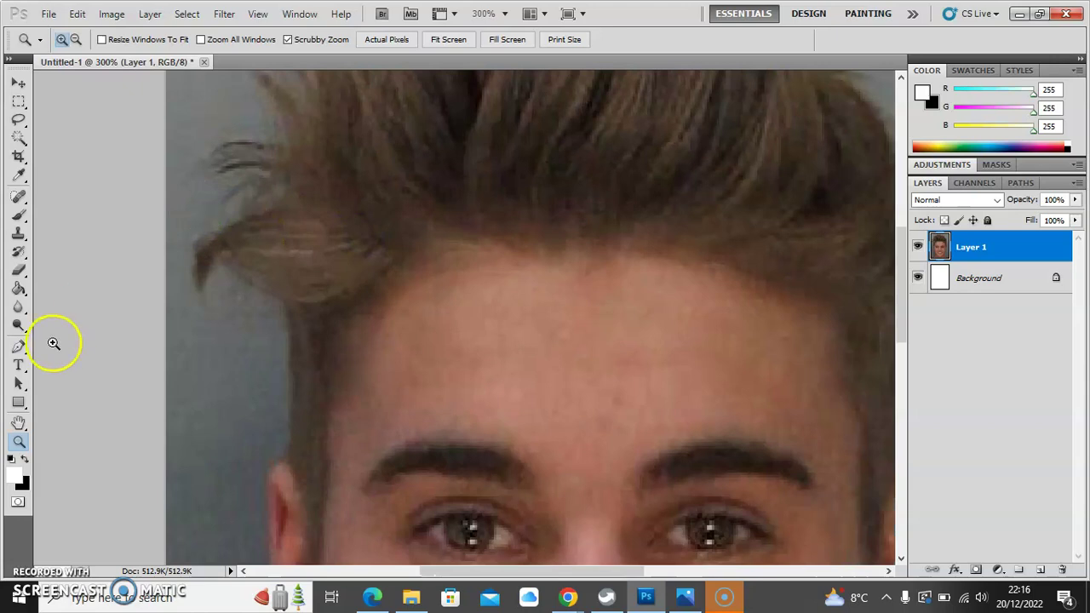
click(19, 235)
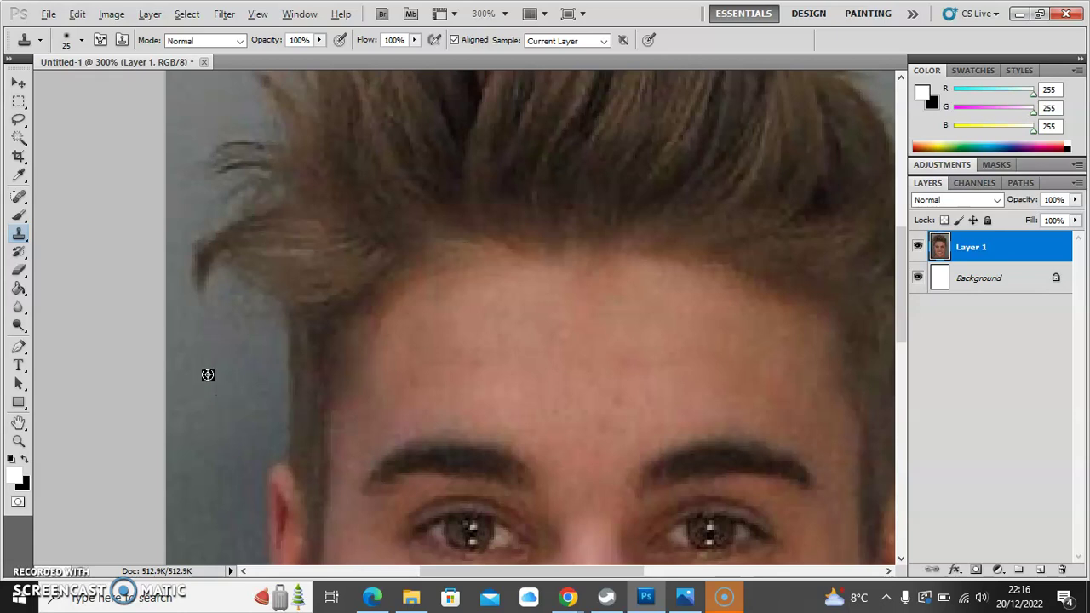
alt+click(208, 378)
click(190, 294)
mouse_move(197, 287)
mouse_down()
mouse_move(191, 245)
mouse_move(216, 291)
mouse_move(193, 220)
mouse_up()
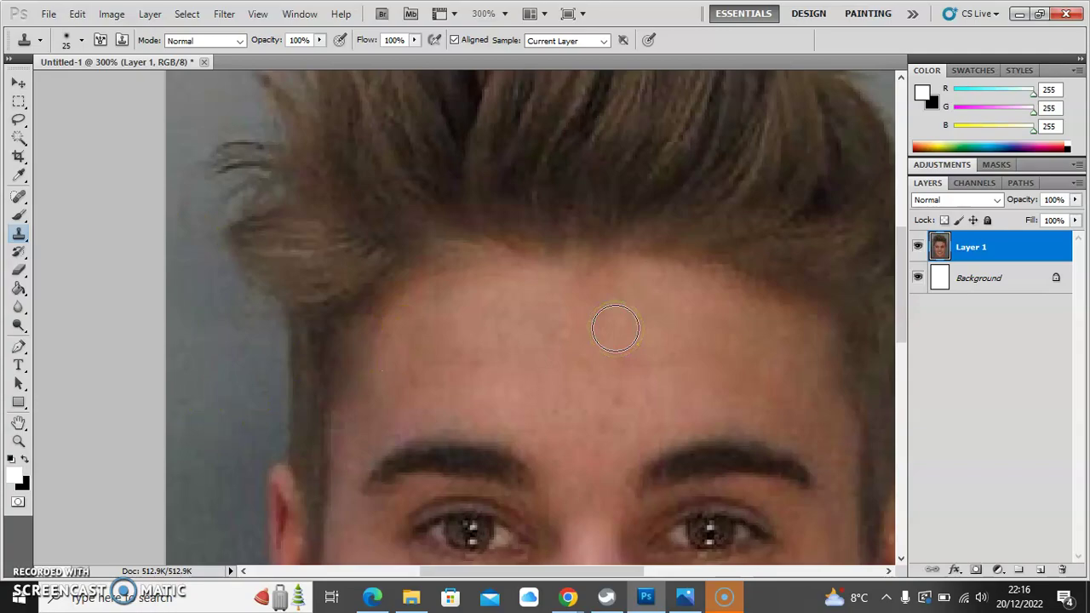
Switch to the slideshow and read the instructions on the "Liquefy the Smile and Eyes" slide
key(alt+Tab)
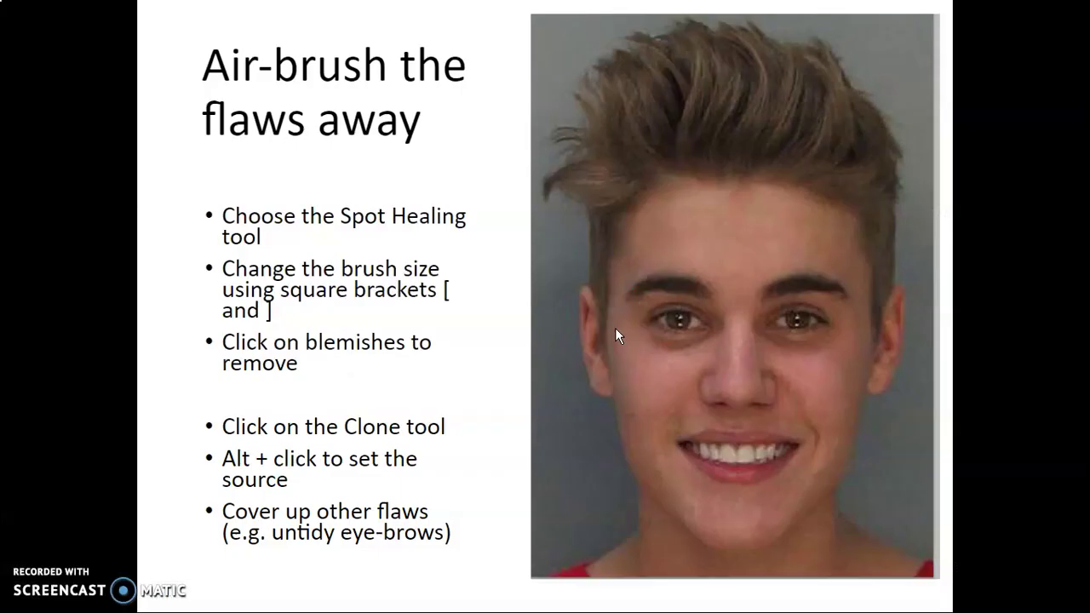
click(499, 390)
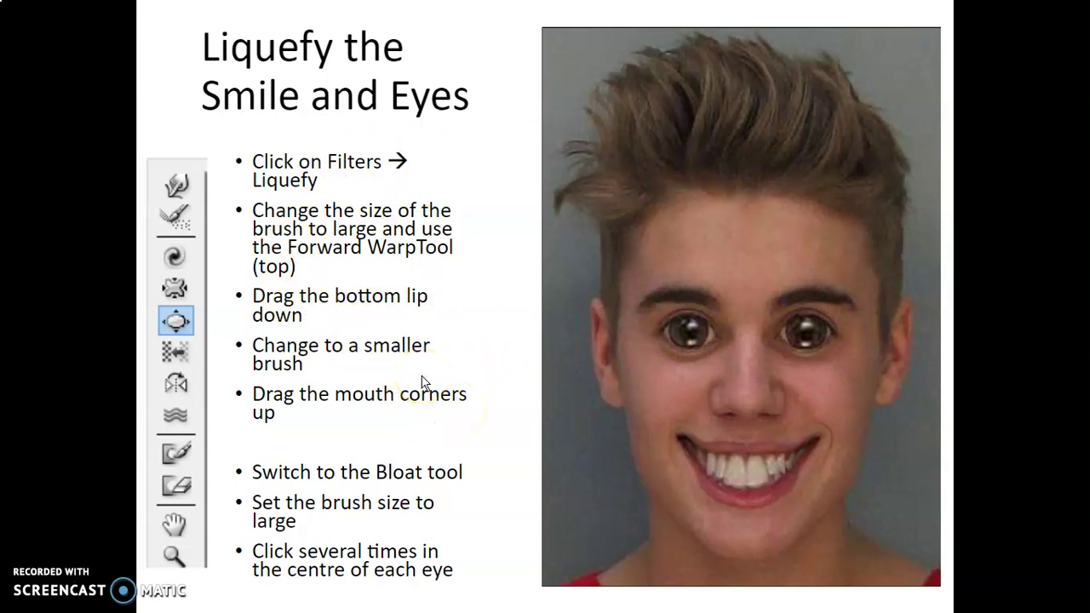
Switch to Photoshop, open the Liquify filter for Layer 1 and enlarge its preview of the face to 200%
key(alt+Tab)
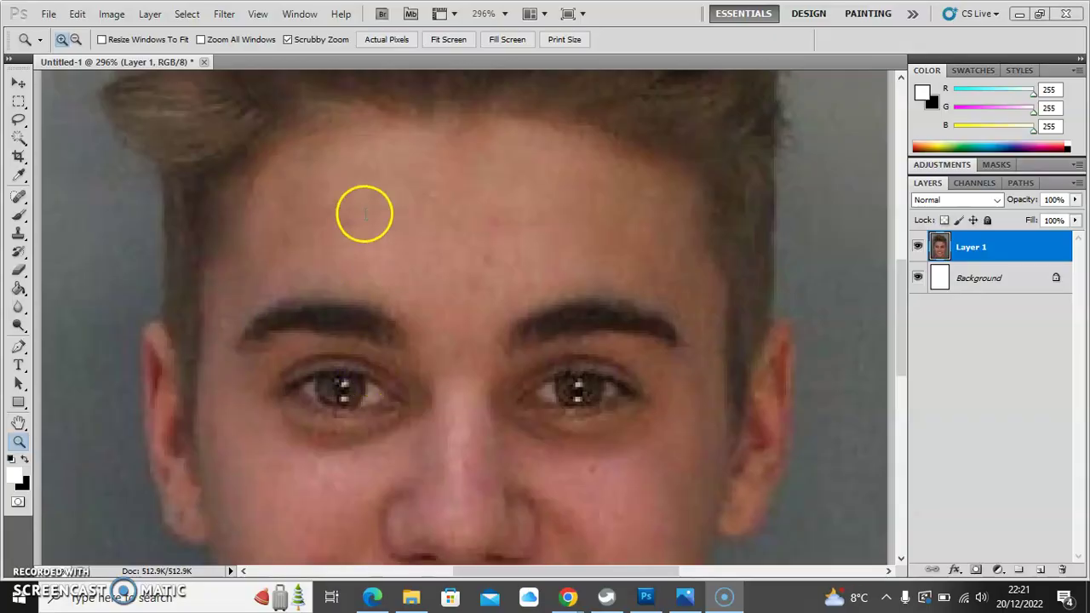
click(224, 14)
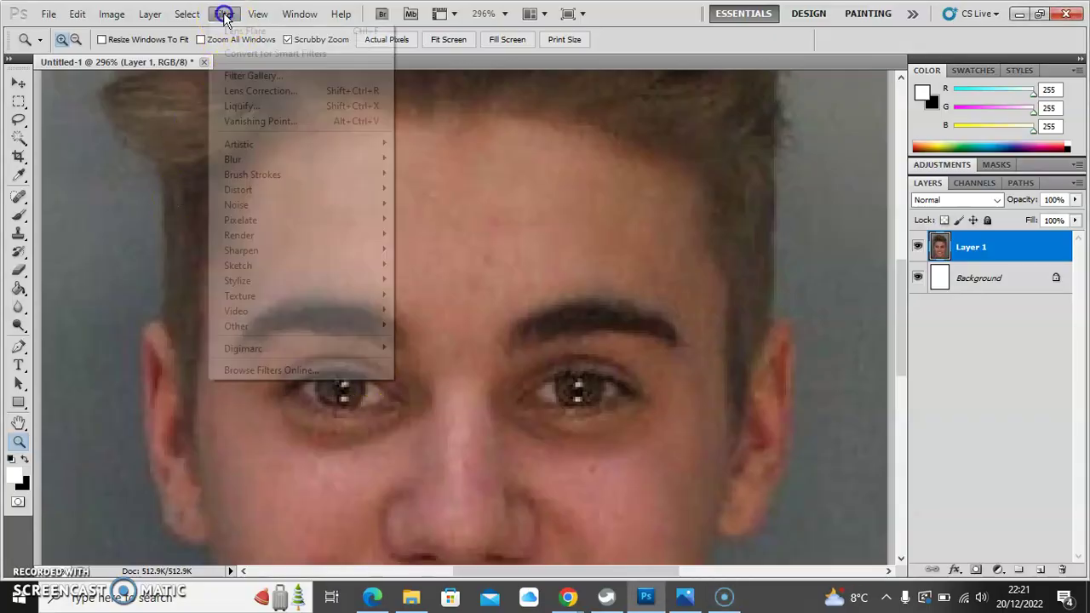
click(239, 109)
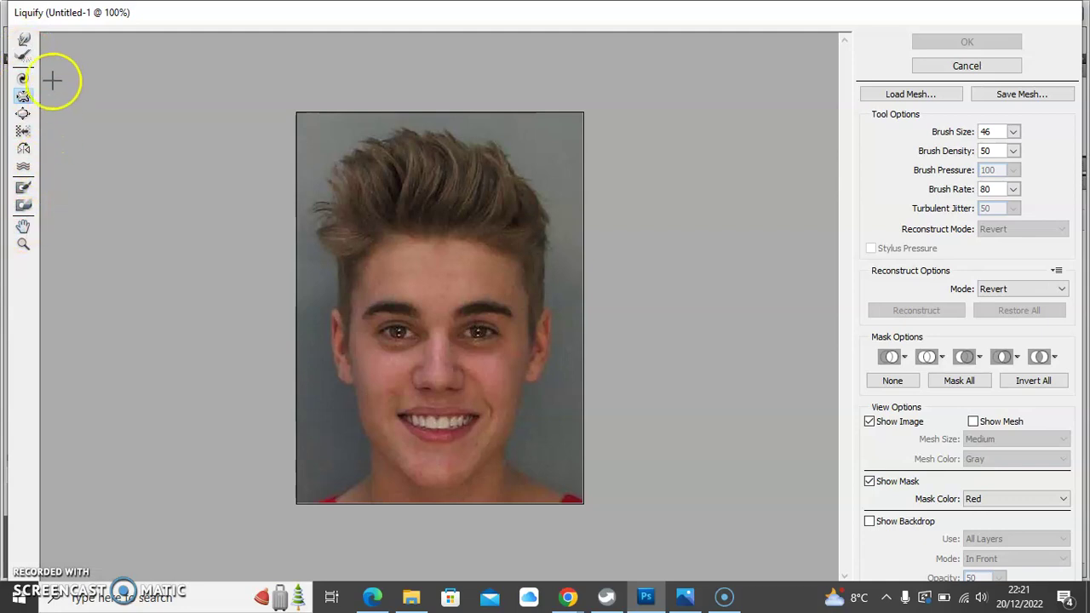
mouse_move(150, 178)
mouse_down()
mouse_move(165, 221)
mouse_move(129, 248)
mouse_up()
drag(164, 366, 170, 381)
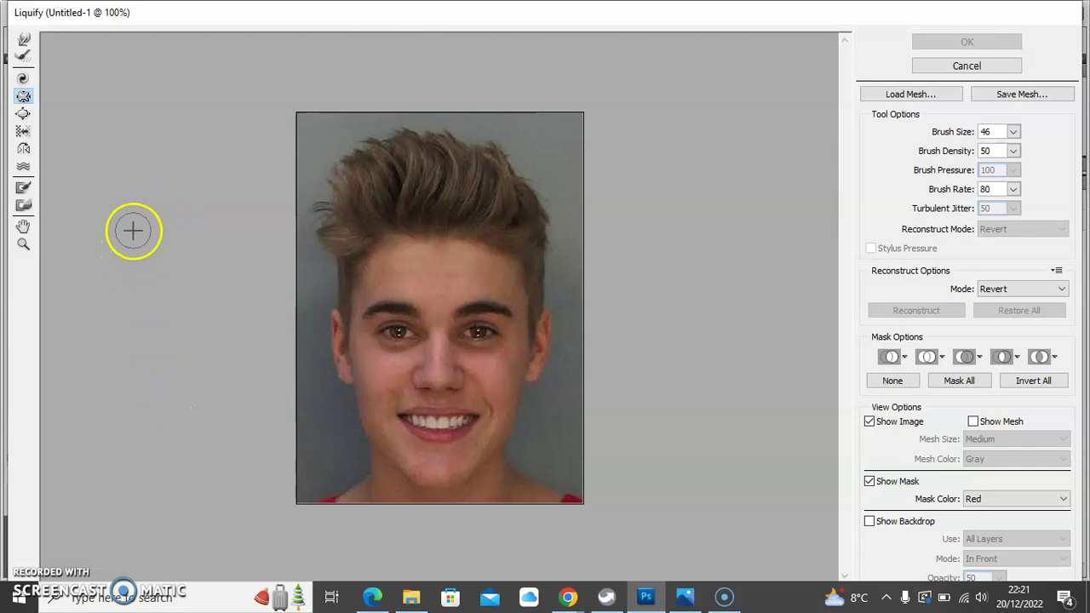
click(23, 244)
click(453, 414)
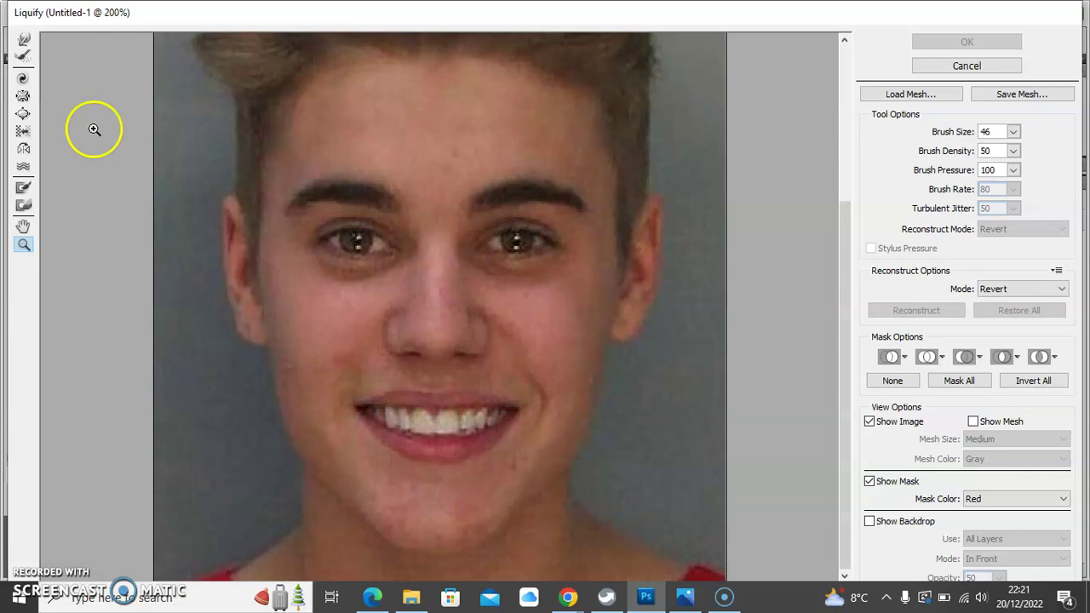
Pull both corners of the mouth up and outward into a wide grin with the Forward Warp tool at brush size 46
click(25, 40)
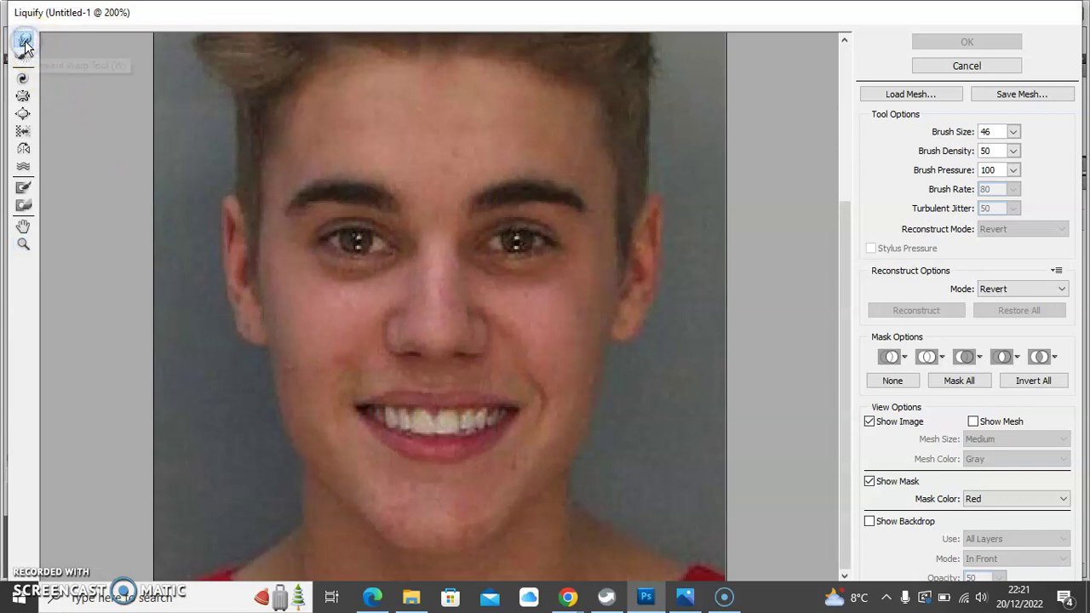
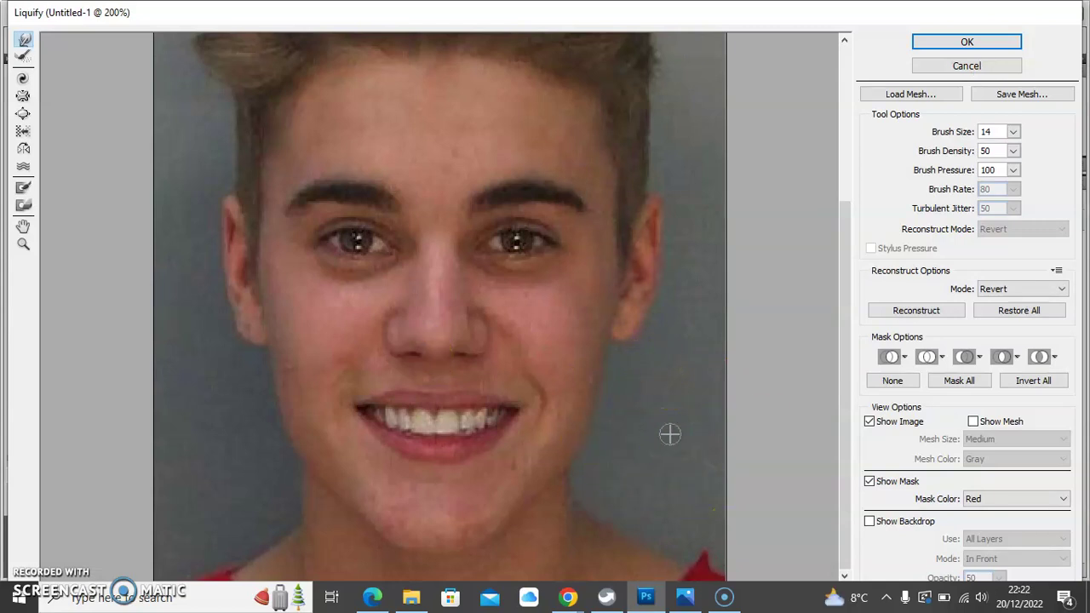
drag(511, 397, 498, 402)
key(bracketright)
key(bracketright)
key(bracketright)
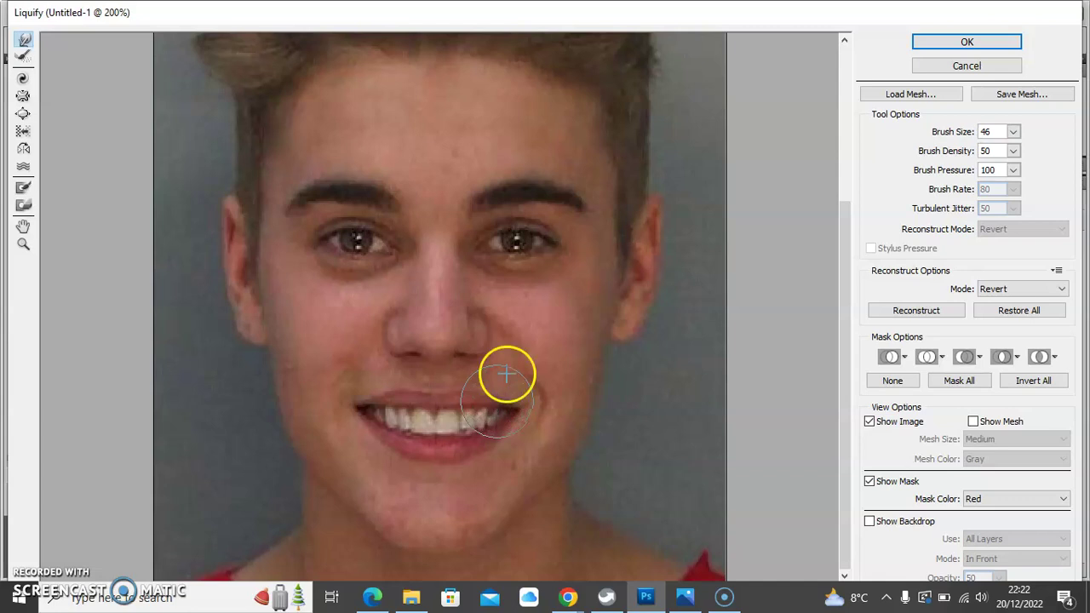
drag(518, 242, 515, 241)
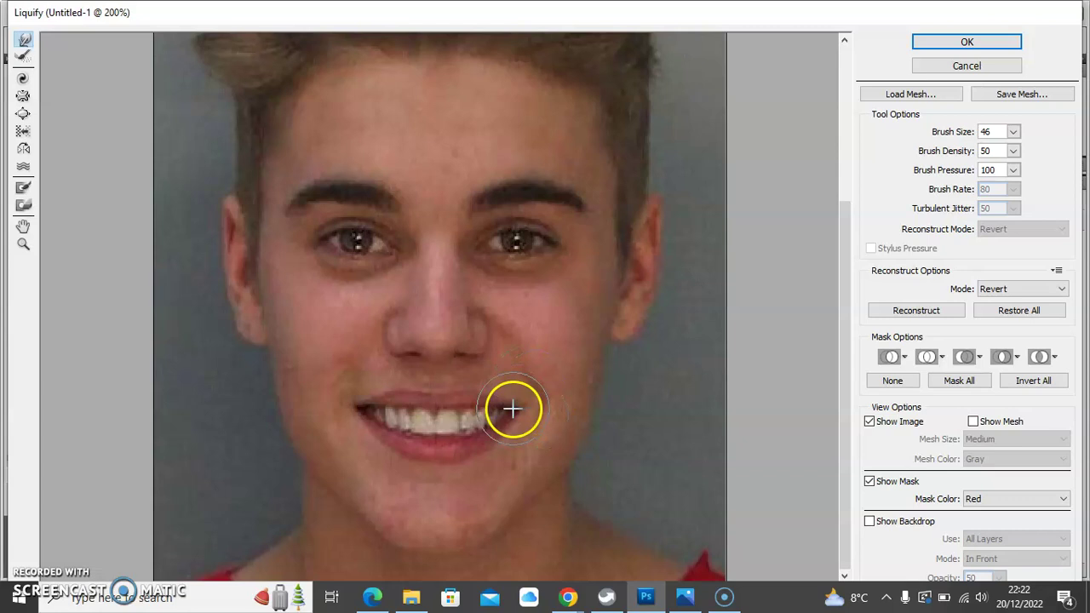
mouse_move(520, 406)
mouse_down()
mouse_move(529, 390)
mouse_move(501, 397)
mouse_move(541, 375)
mouse_up()
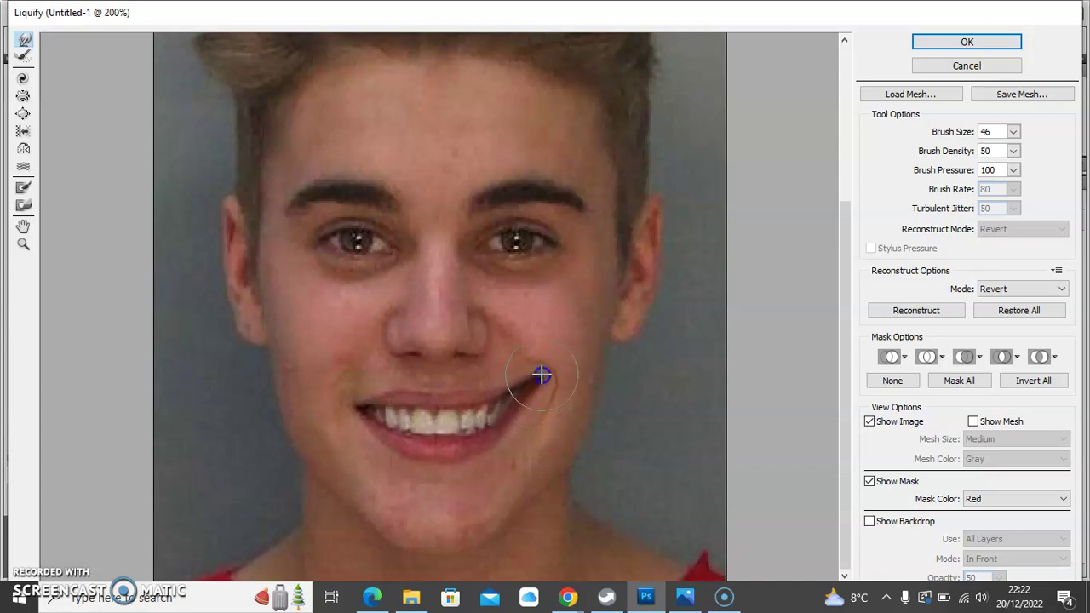
mouse_move(519, 432)
mouse_down()
mouse_move(520, 401)
mouse_move(532, 414)
mouse_move(462, 479)
mouse_move(377, 430)
mouse_move(337, 383)
mouse_move(365, 394)
mouse_move(370, 382)
mouse_move(351, 387)
mouse_move(336, 367)
mouse_move(357, 412)
mouse_move(341, 401)
mouse_move(366, 431)
mouse_move(371, 386)
mouse_move(342, 373)
mouse_up()
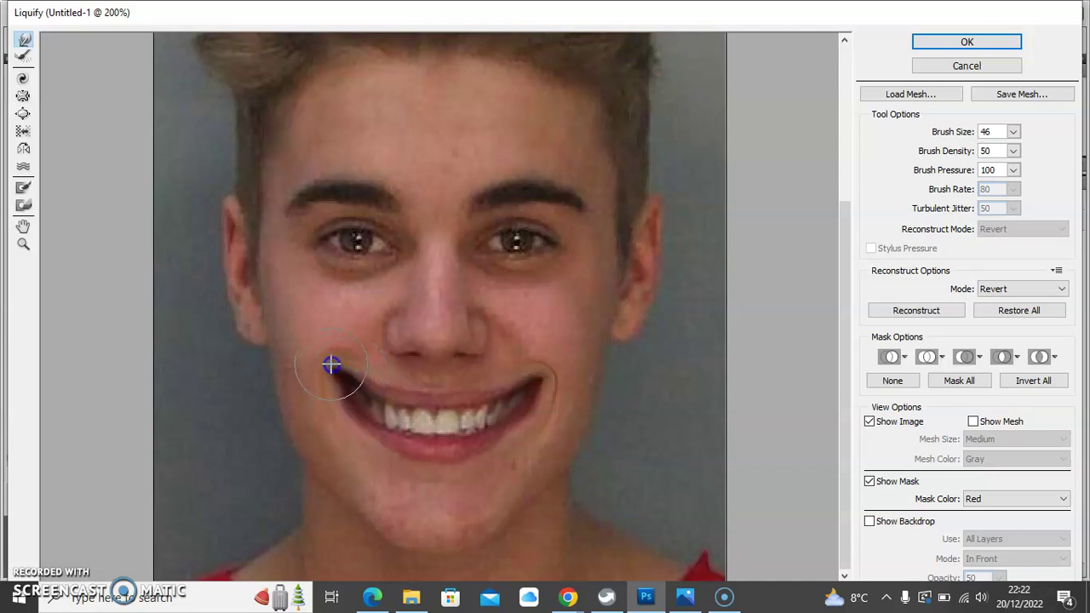
mouse_move(497, 380)
mouse_down()
mouse_move(525, 382)
mouse_move(551, 360)
mouse_move(533, 369)
mouse_move(553, 377)
mouse_move(555, 368)
mouse_up()
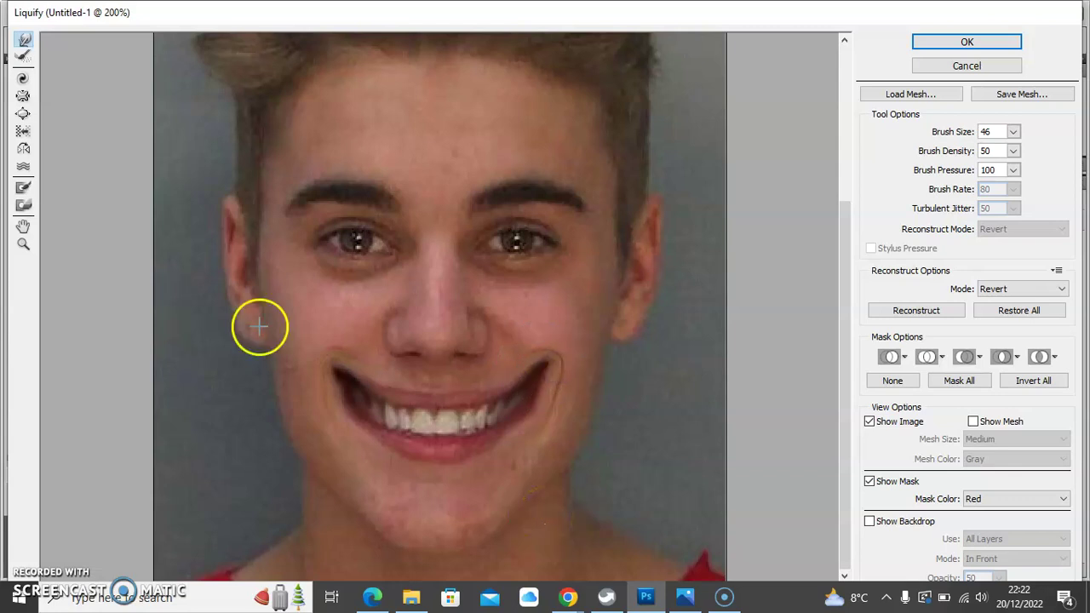
Enlarge both eyes into big round pupils with the Bloat tool at brush size 54
click(22, 114)
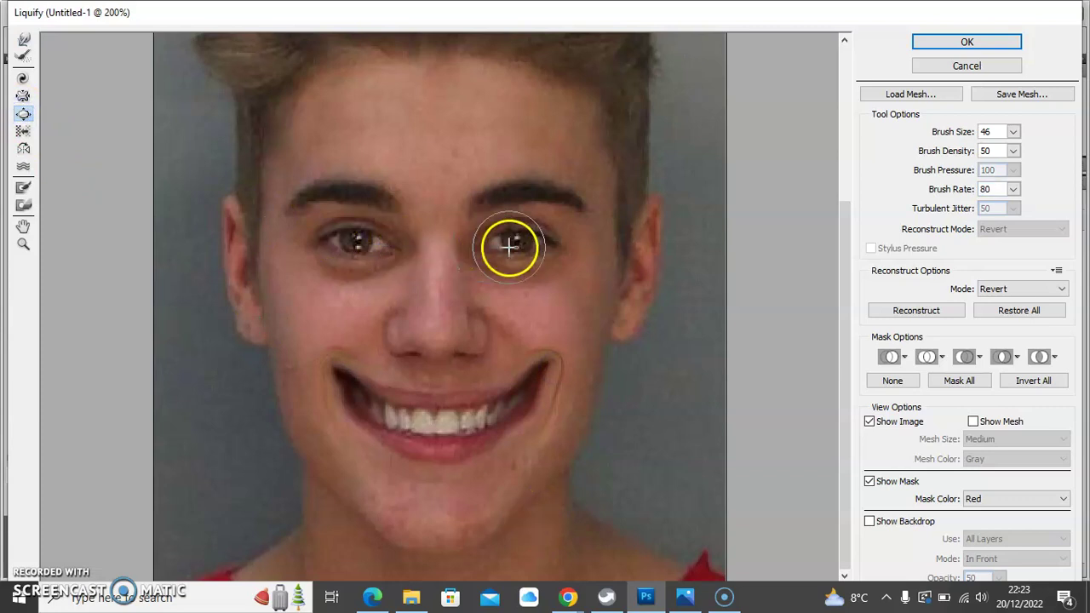
drag(518, 245, 518, 242)
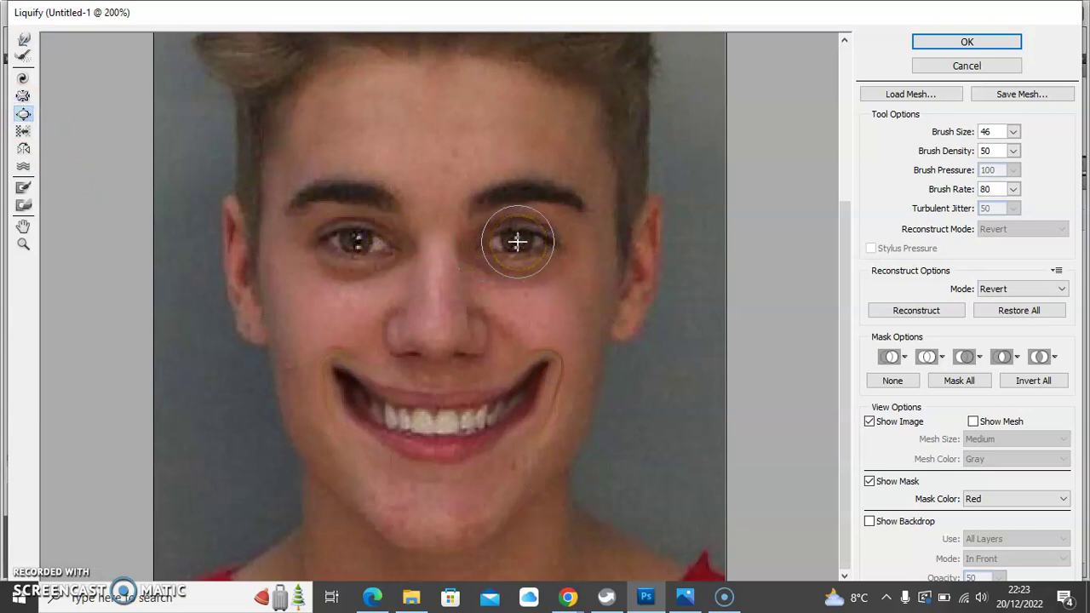
key(bracketright)
key(bracketright)
key(bracketright)
key(bracketright)
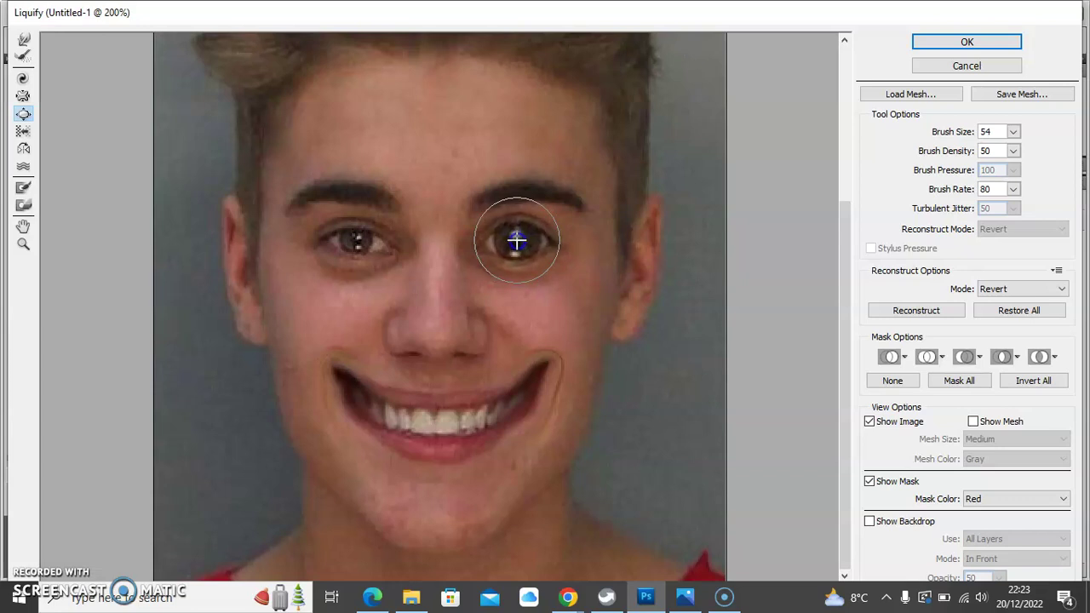
click(517, 242)
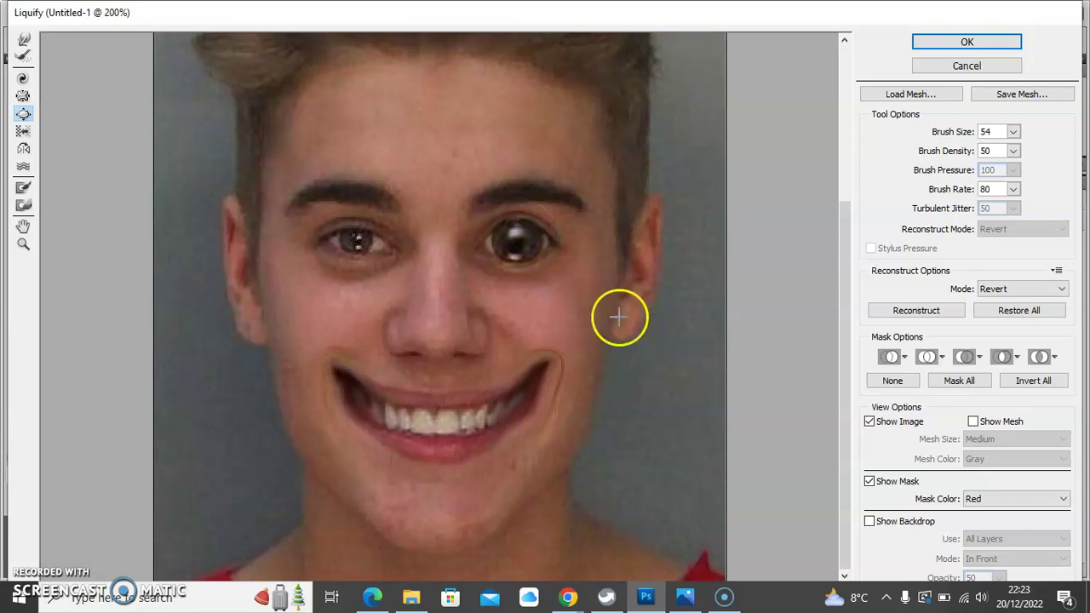
drag(327, 250, 356, 241)
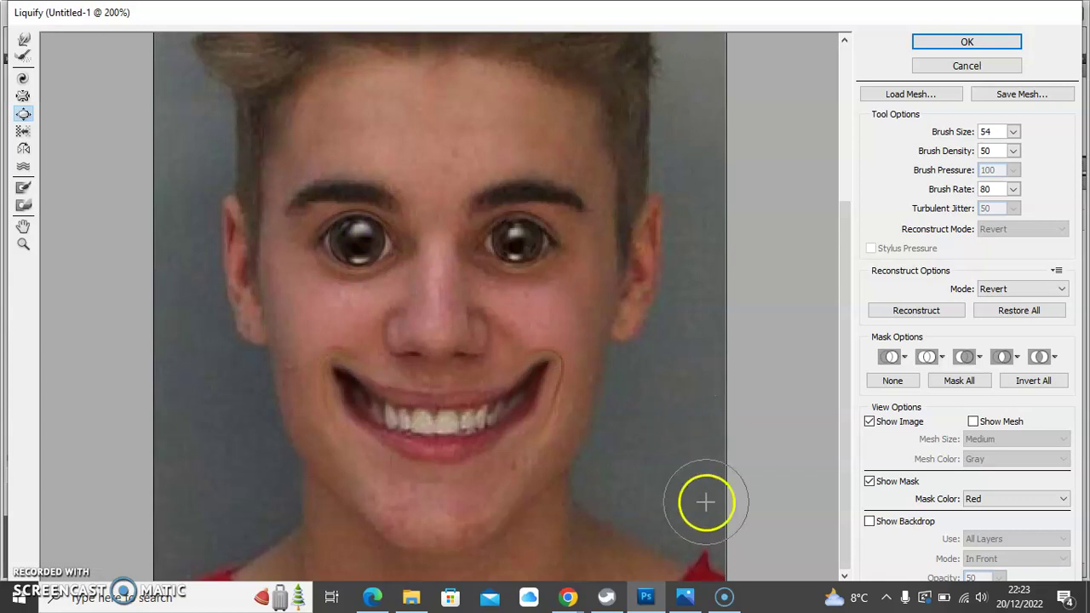
Push the red shirt tip at the shoulder down with the Forward Warp tool and apply the Liquify filter
click(24, 39)
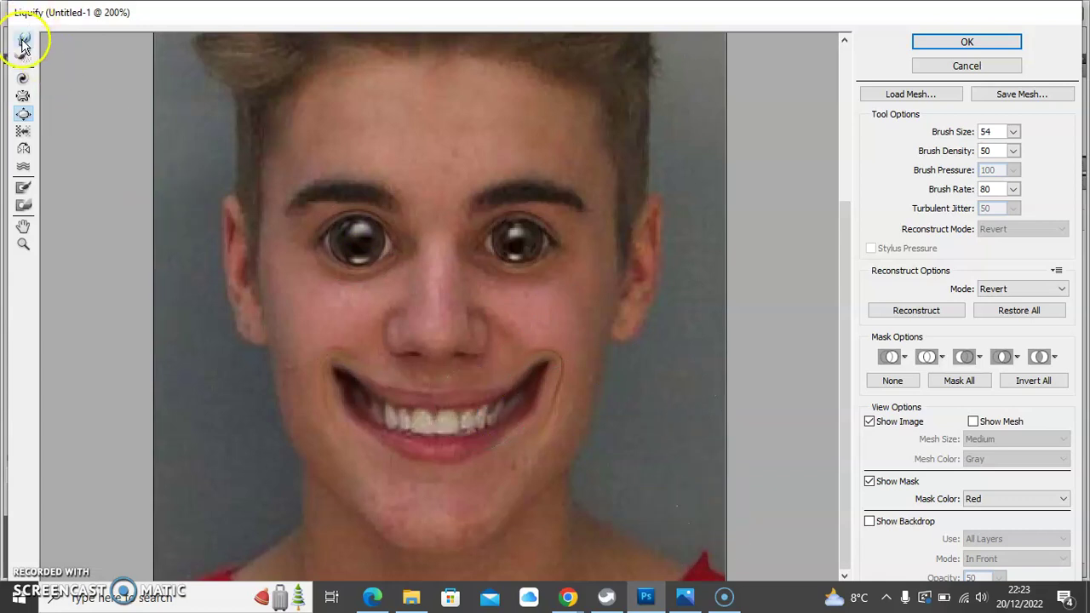
drag(700, 554, 705, 559)
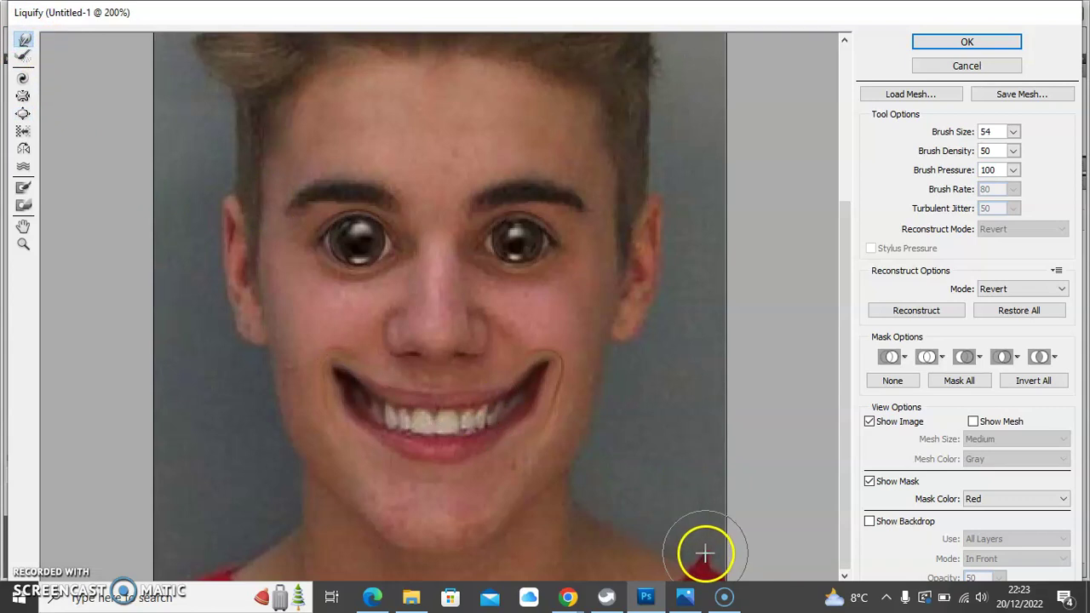
drag(778, 469, 752, 319)
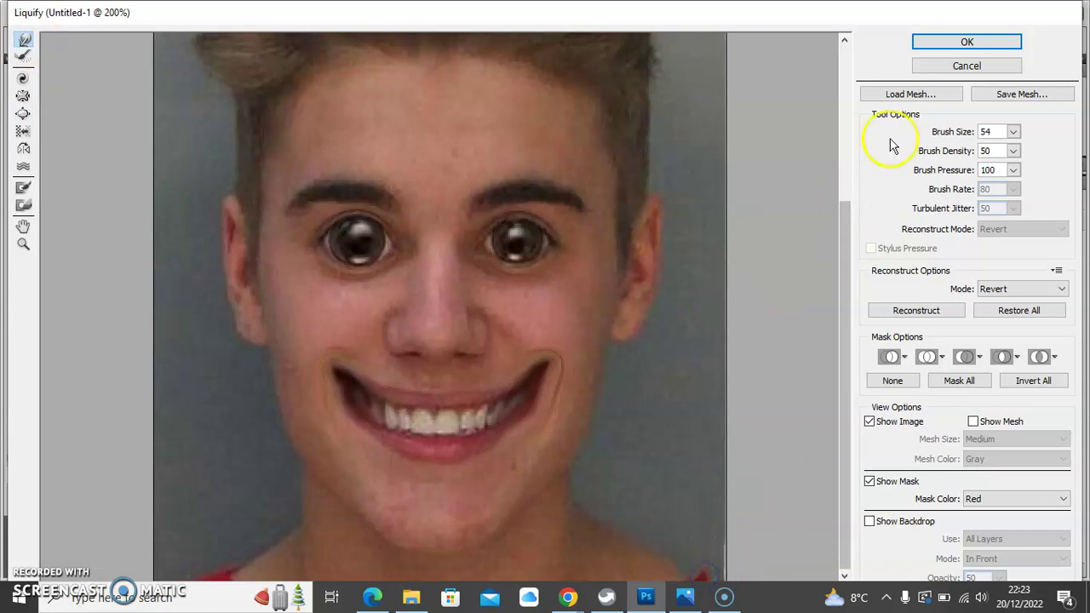
click(986, 43)
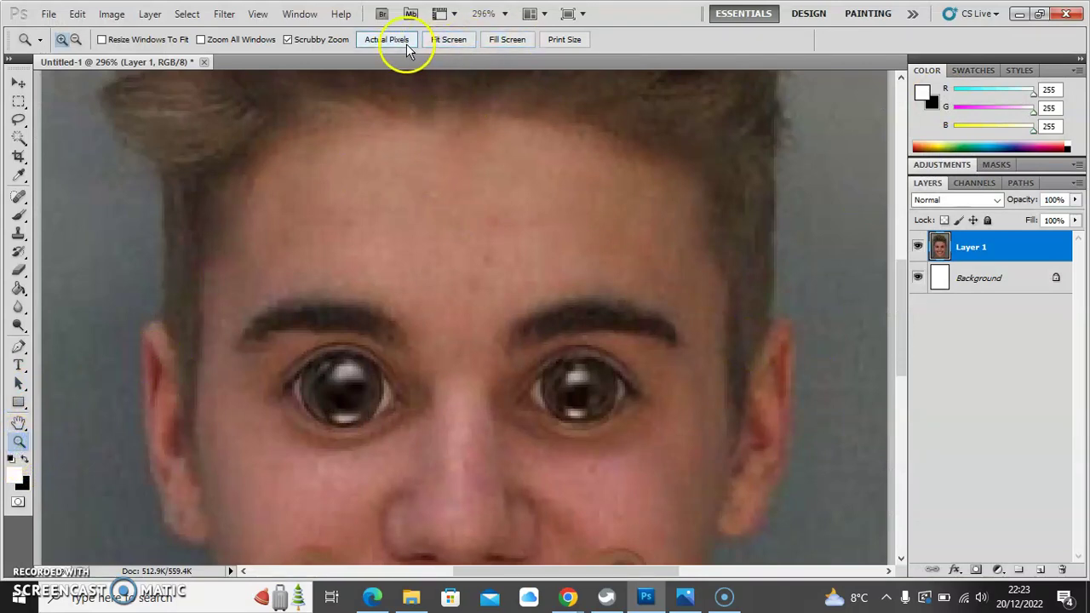
click(451, 41)
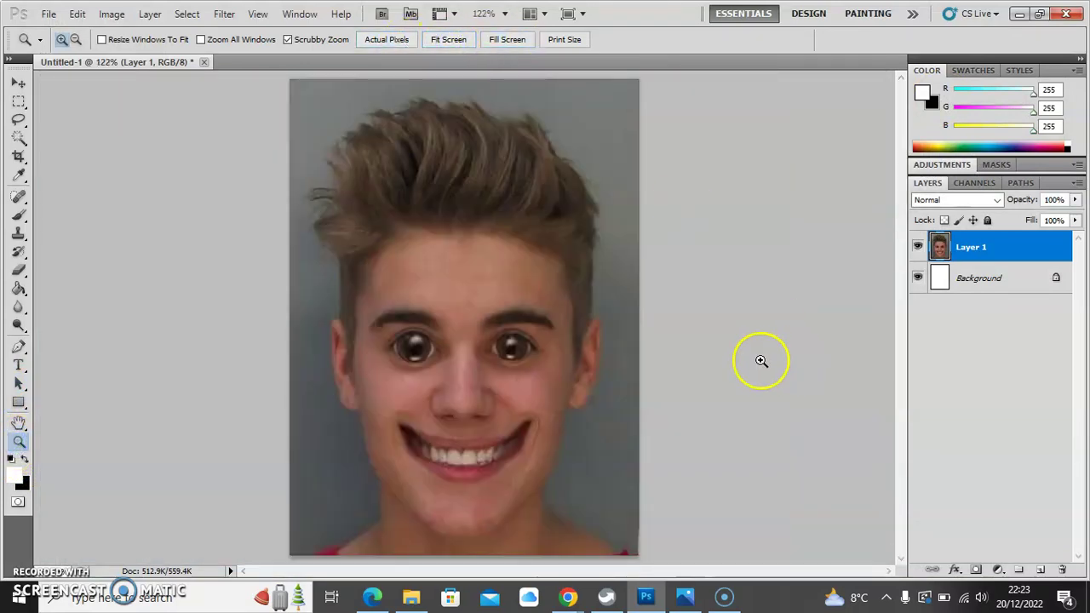
click(742, 315)
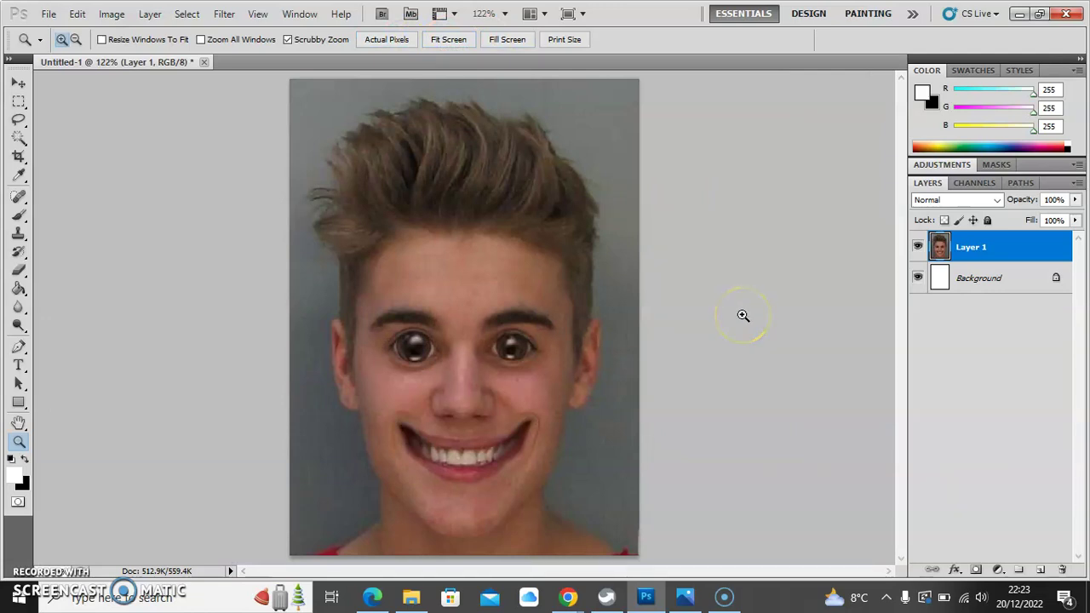
Switch to the slideshow and read the instructions on the "Add a shape over one eye" slide
key(alt+Tab)
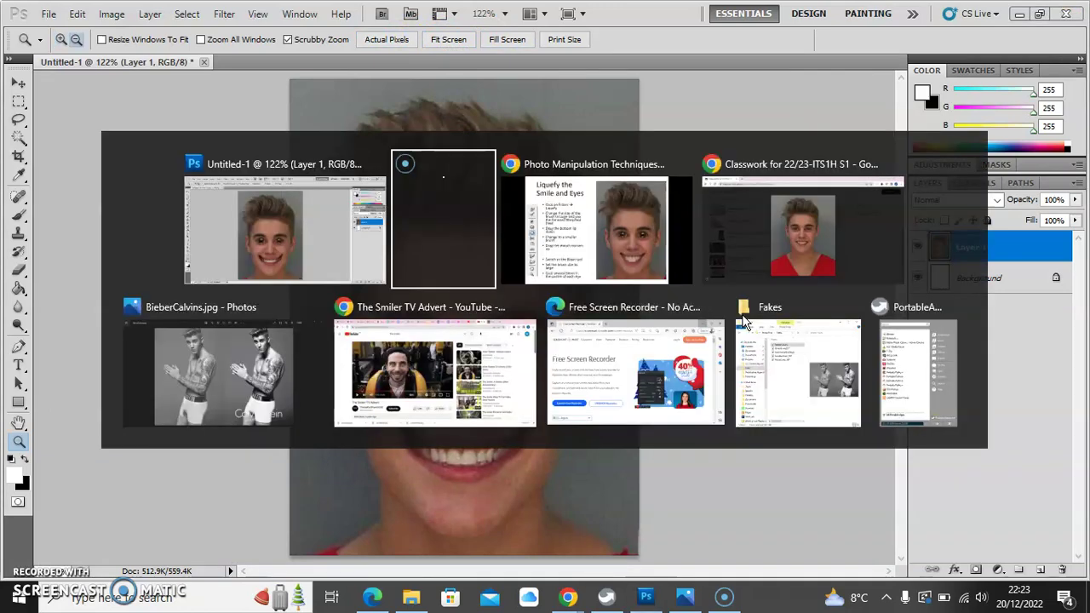
key(Tab)
click(485, 370)
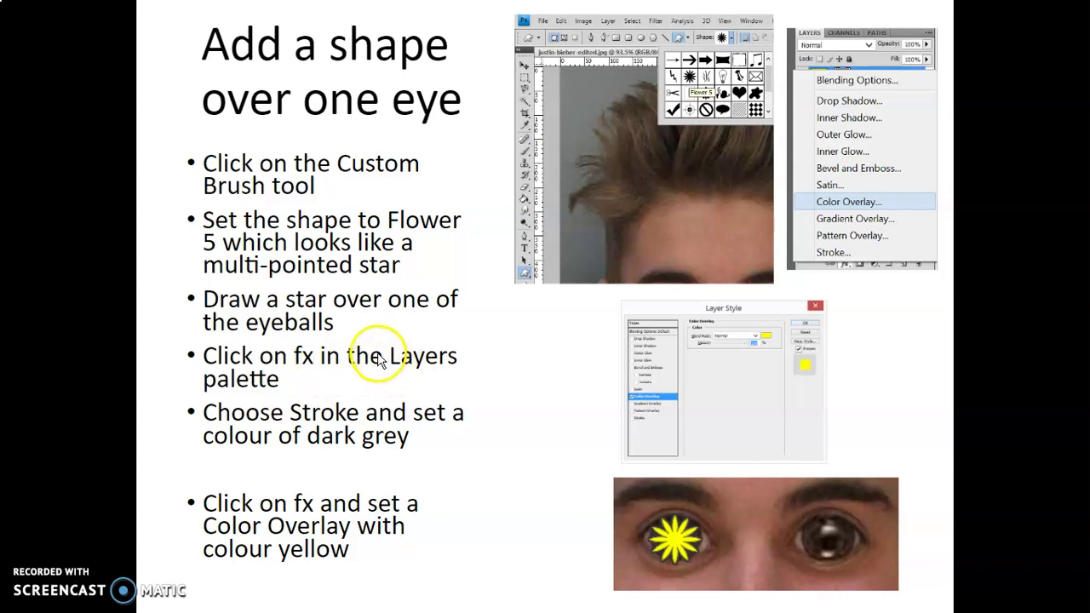
Switch to Photoshop and set the Custom Shape tool to the Flower 5 shape
key(alt+Tab)
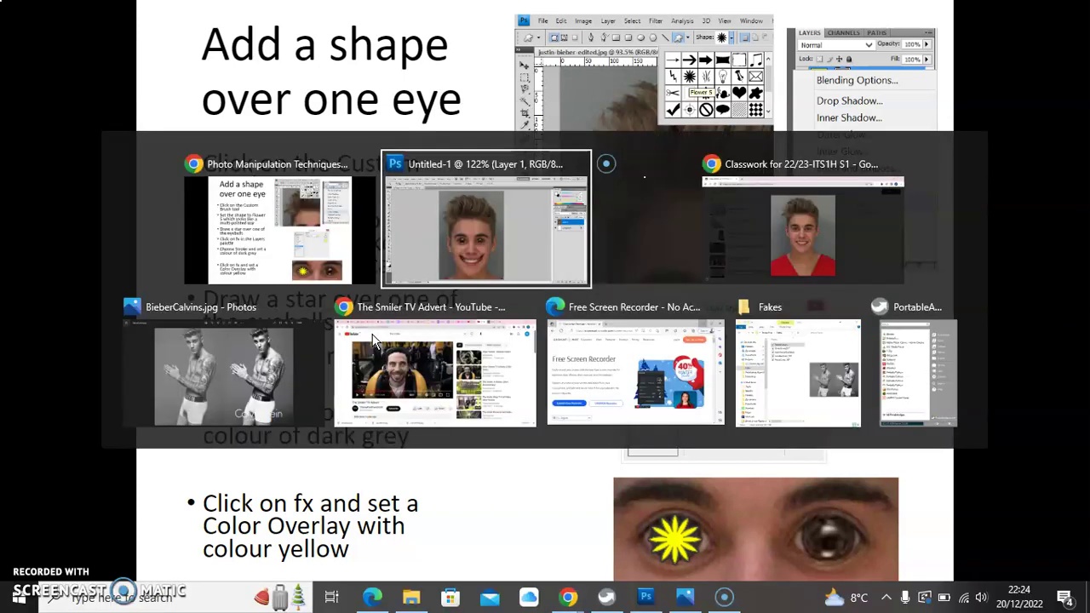
key(u)
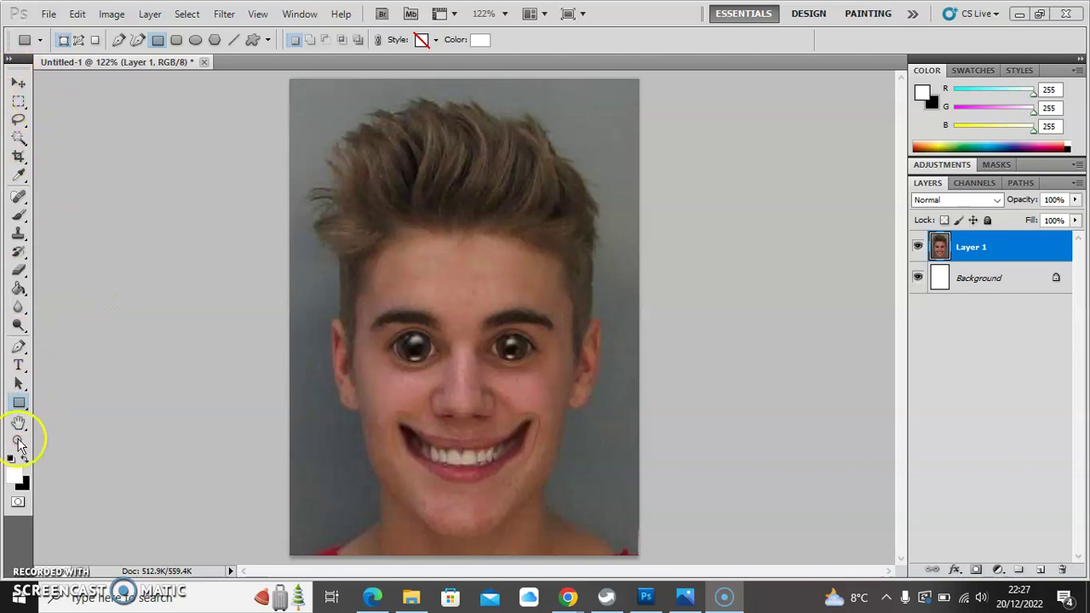
click(22, 404)
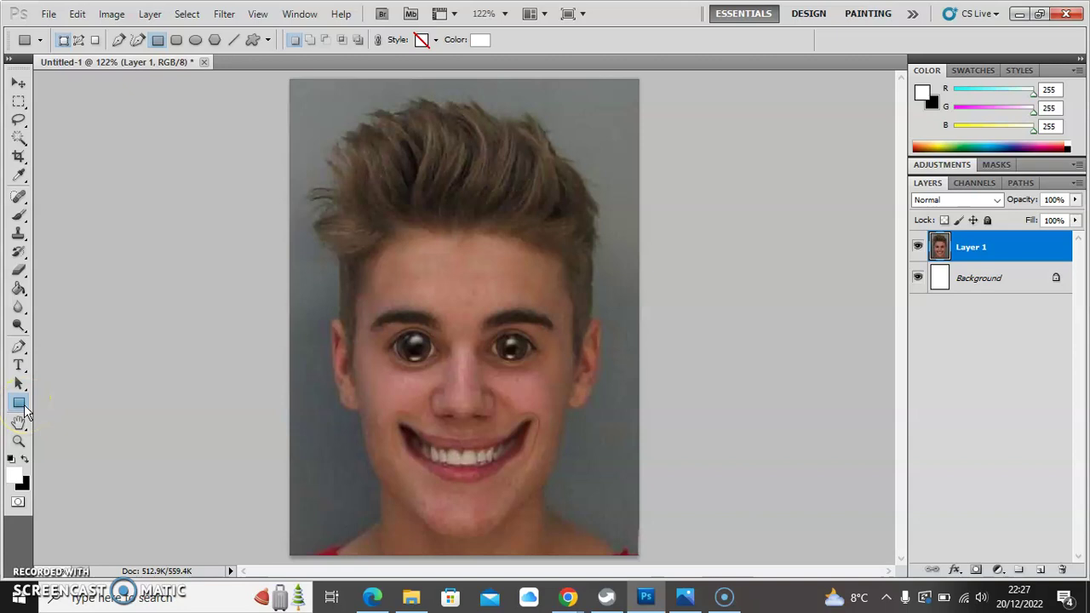
click(21, 405)
drag(21, 406, 103, 478)
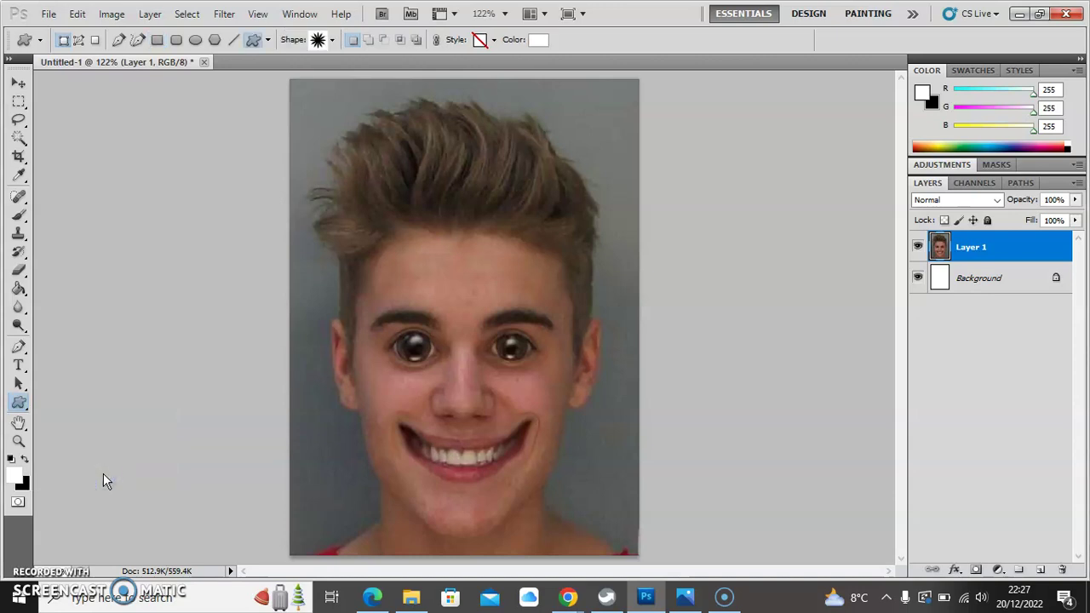
click(333, 40)
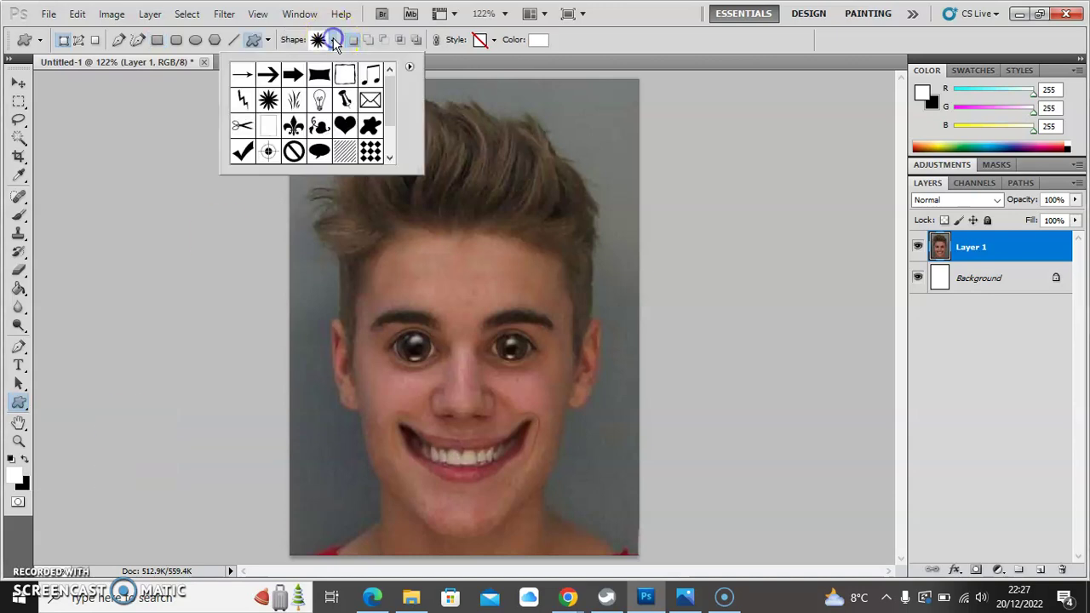
click(243, 75)
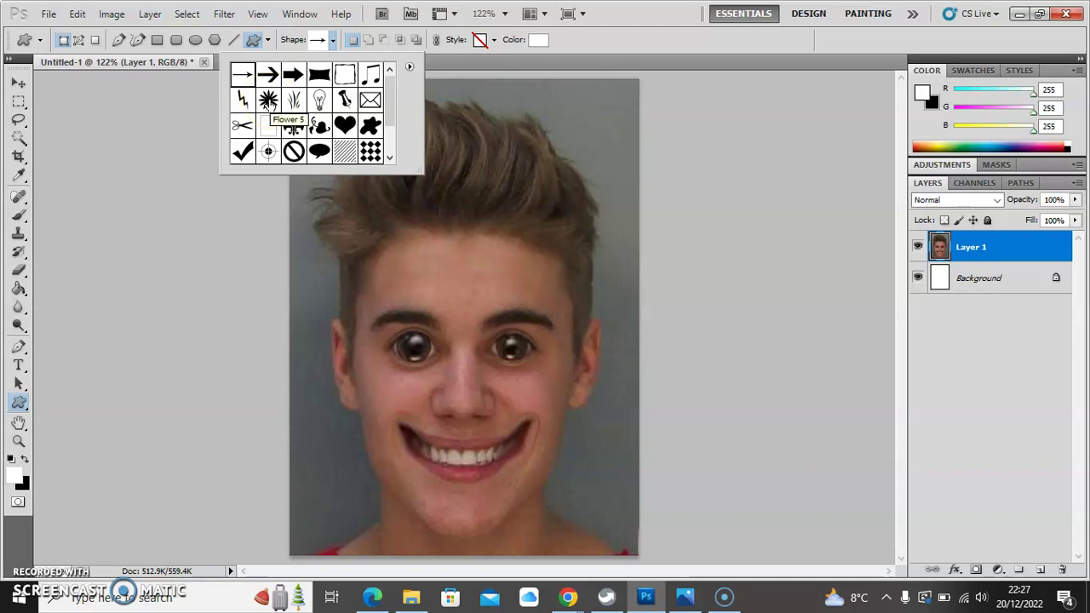
click(267, 102)
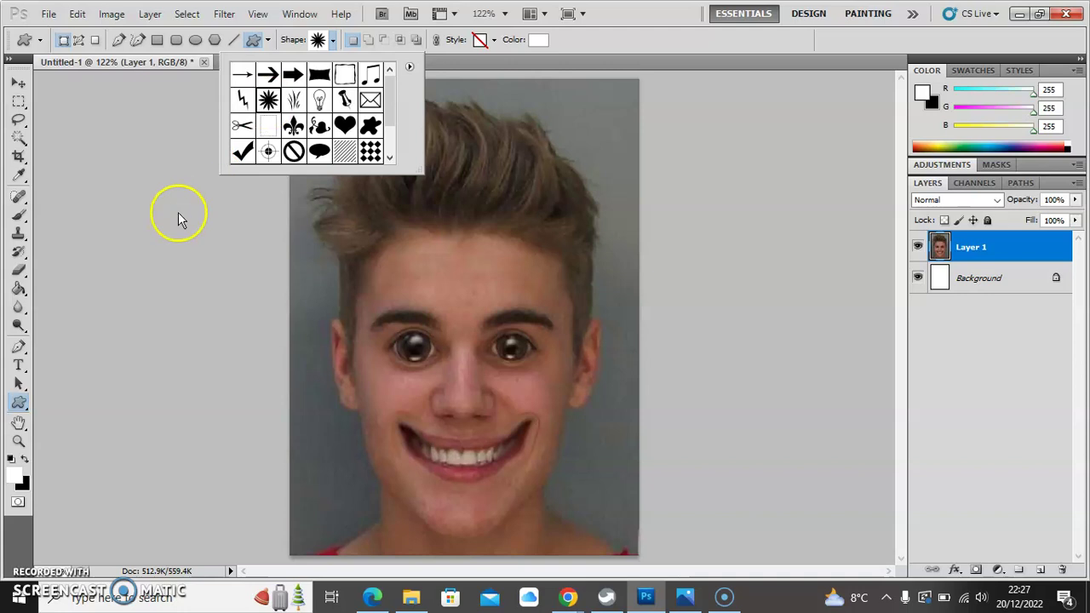
Set the foreground colour to pure yellow, ffff00
click(15, 478)
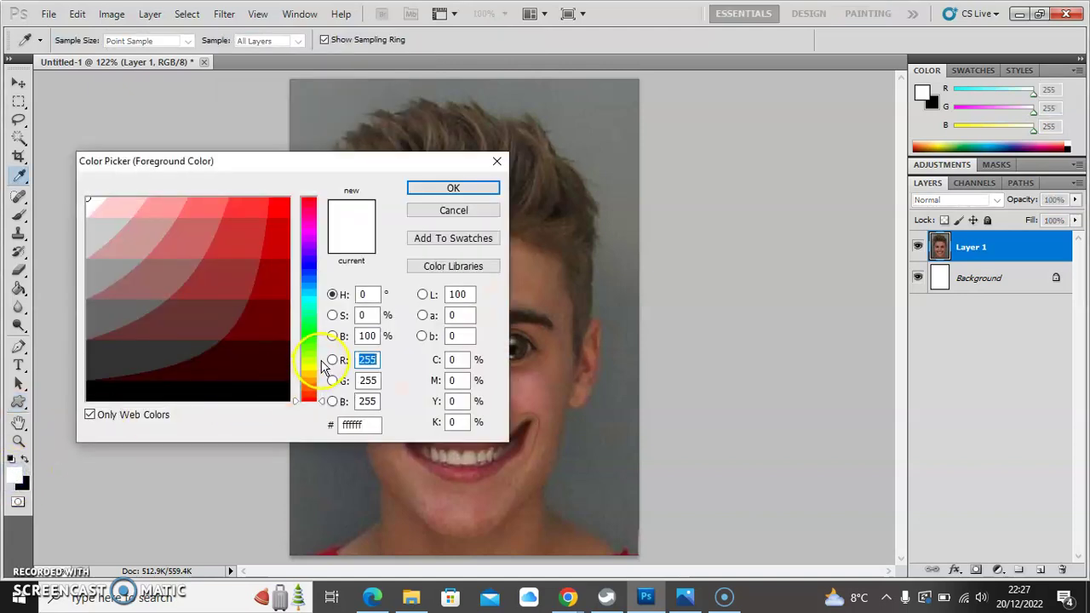
click(308, 368)
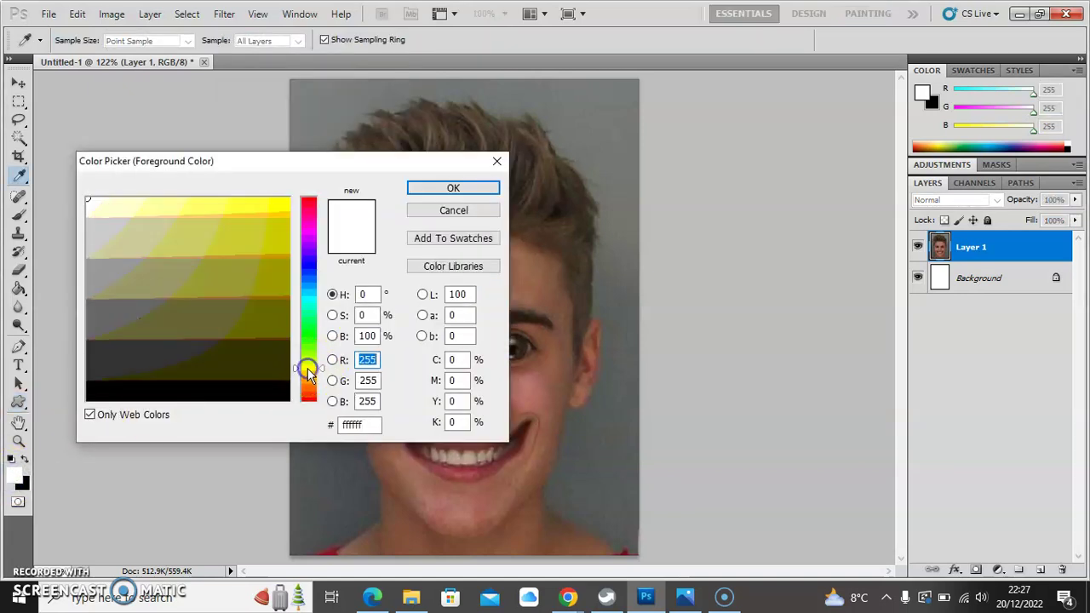
click(282, 204)
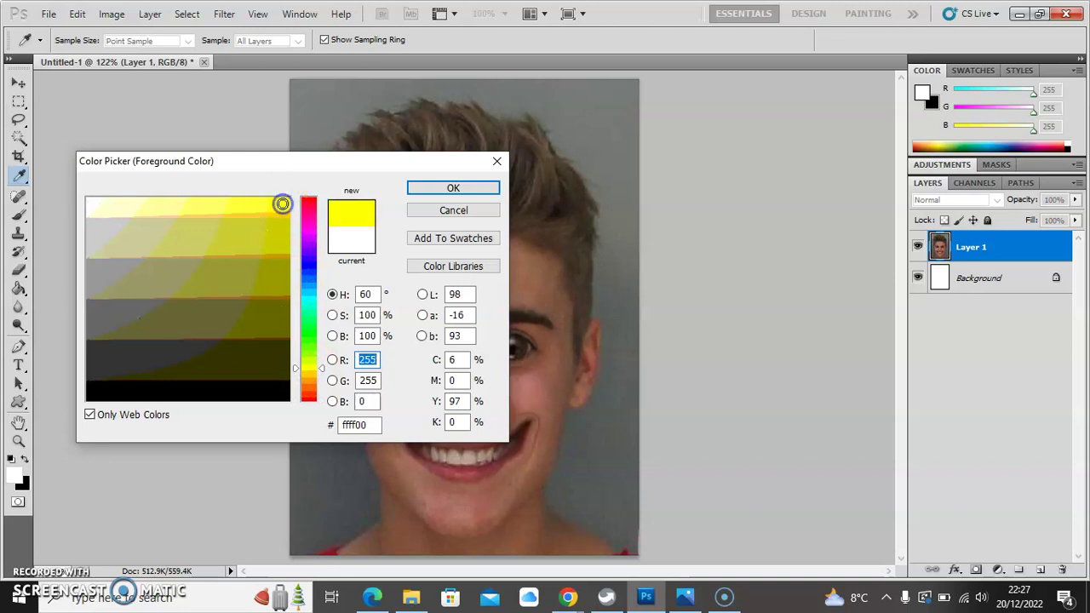
click(468, 188)
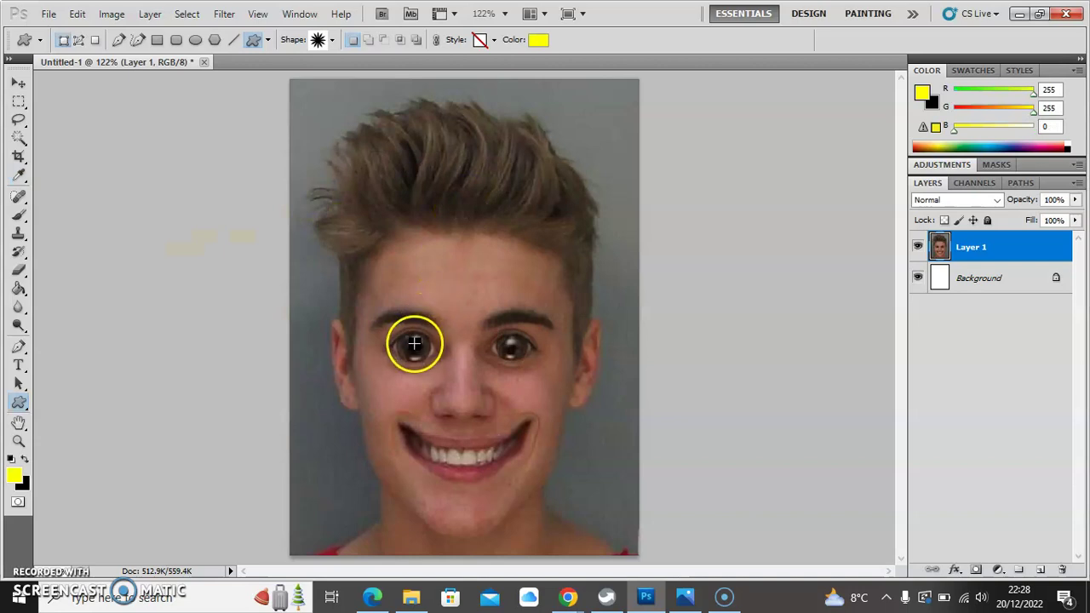
Try to draw a Flower 5 star over the eyeball on the portrait's left side, and undo the dark star
drag(416, 346, 414, 346)
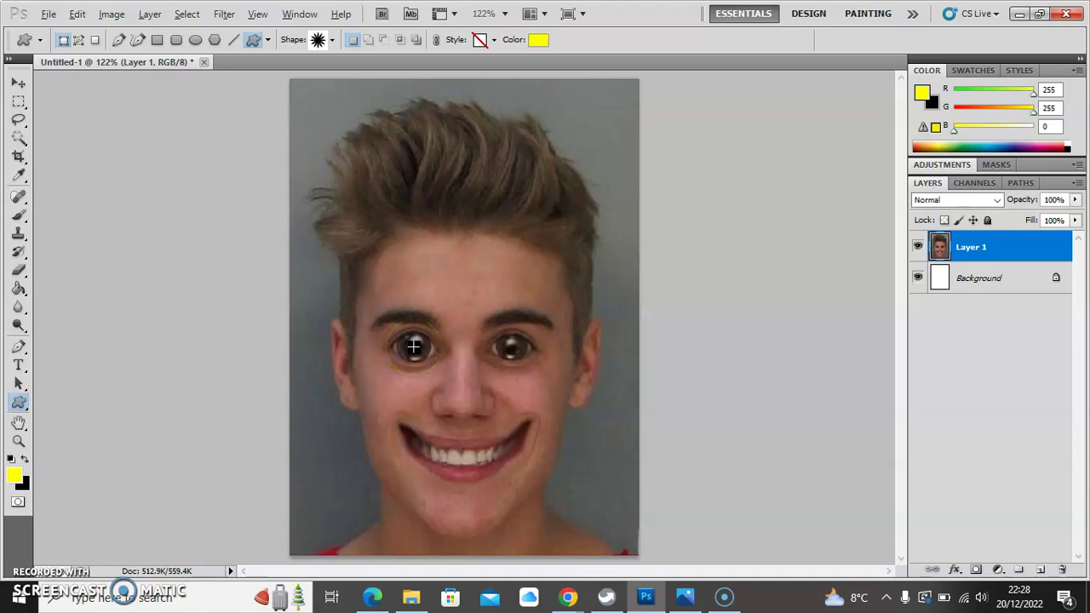
alt+click(414, 346)
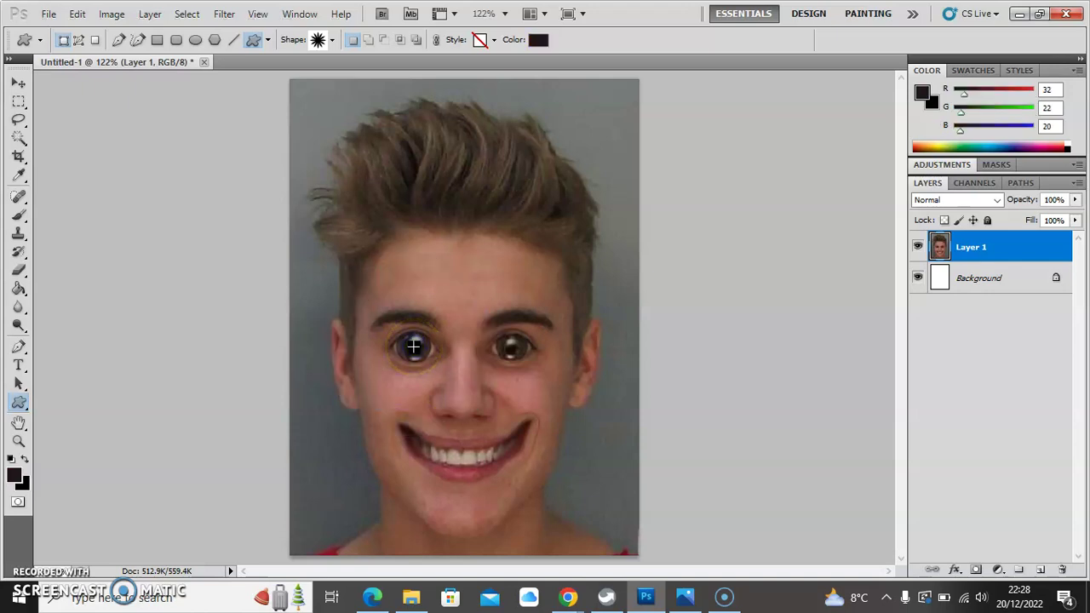
mouse_move(416, 340)
mouse_down()
mouse_move(405, 351)
mouse_move(389, 252)
mouse_move(418, 339)
mouse_move(401, 337)
mouse_move(391, 318)
mouse_move(397, 331)
mouse_up()
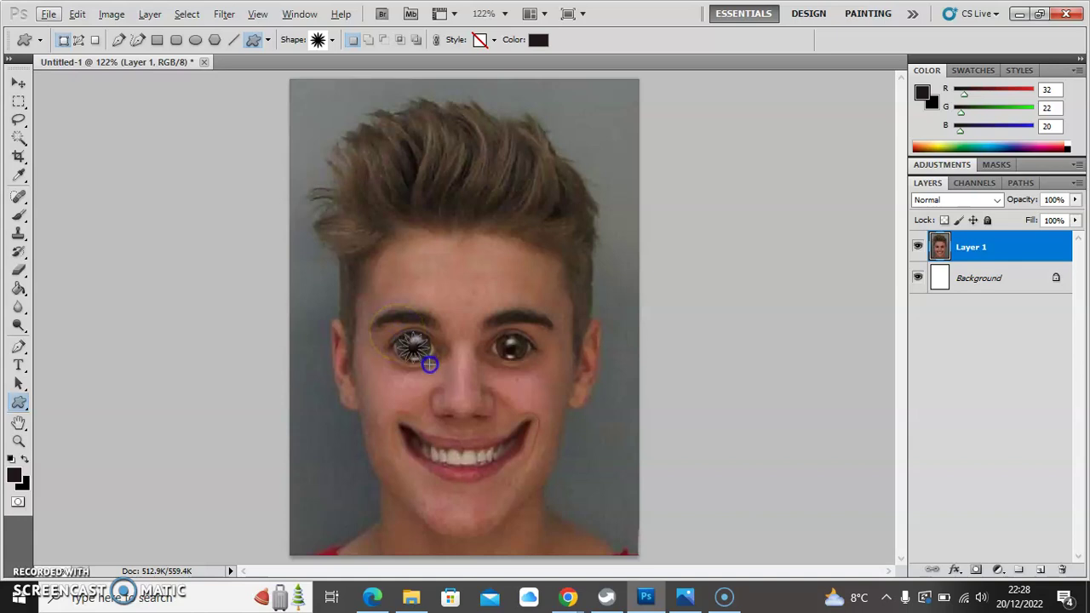
drag(429, 364, 429, 364)
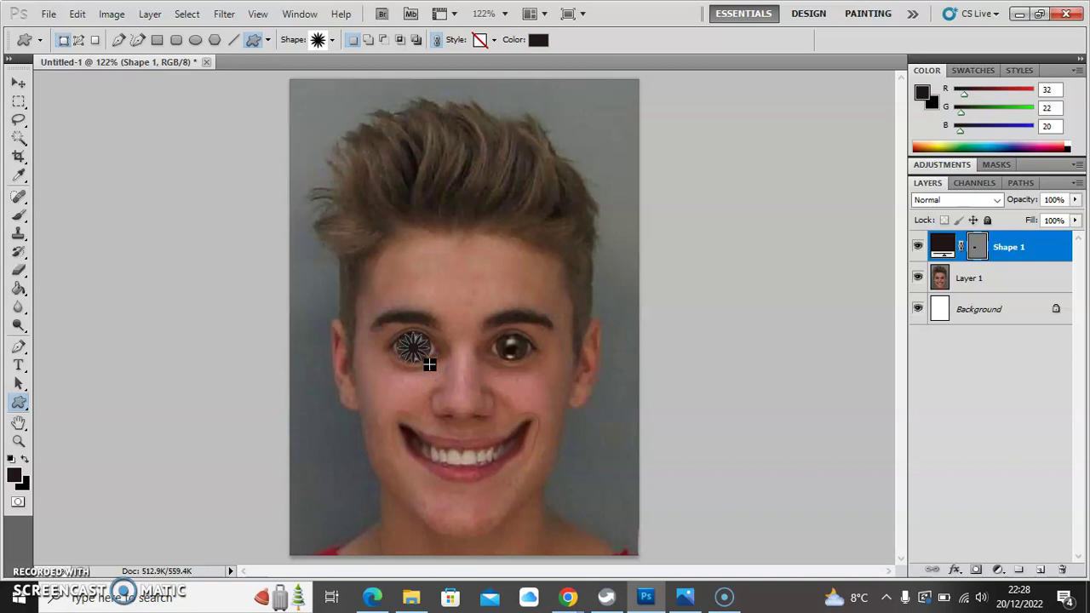
key(ctrl+z)
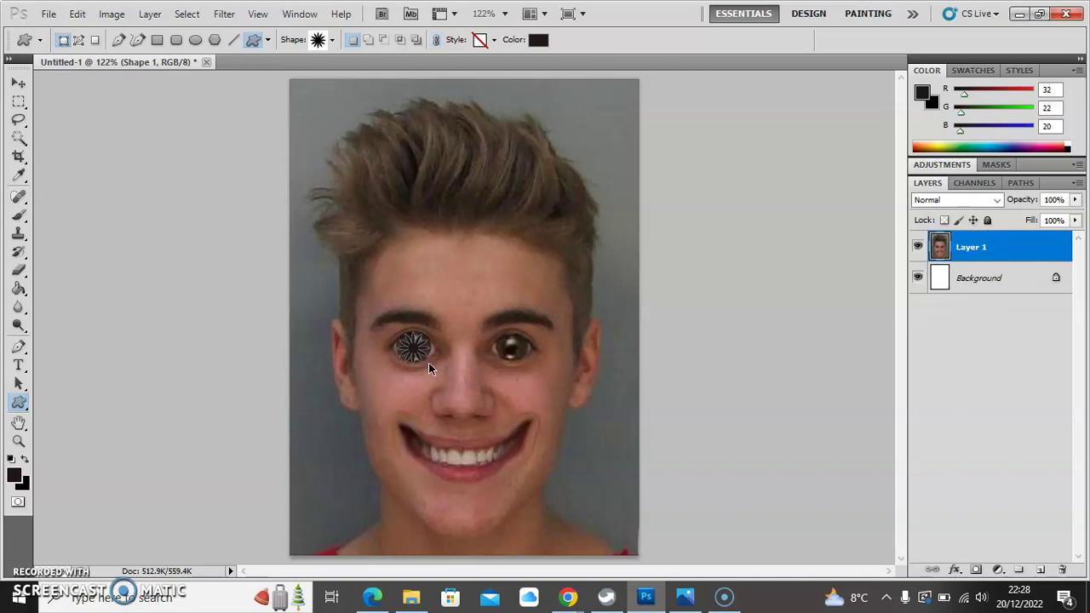
Set the foreground colour to yellow ffff00 and draw a Flower 5 star covering the eyeball on the portrait's left side
click(12, 478)
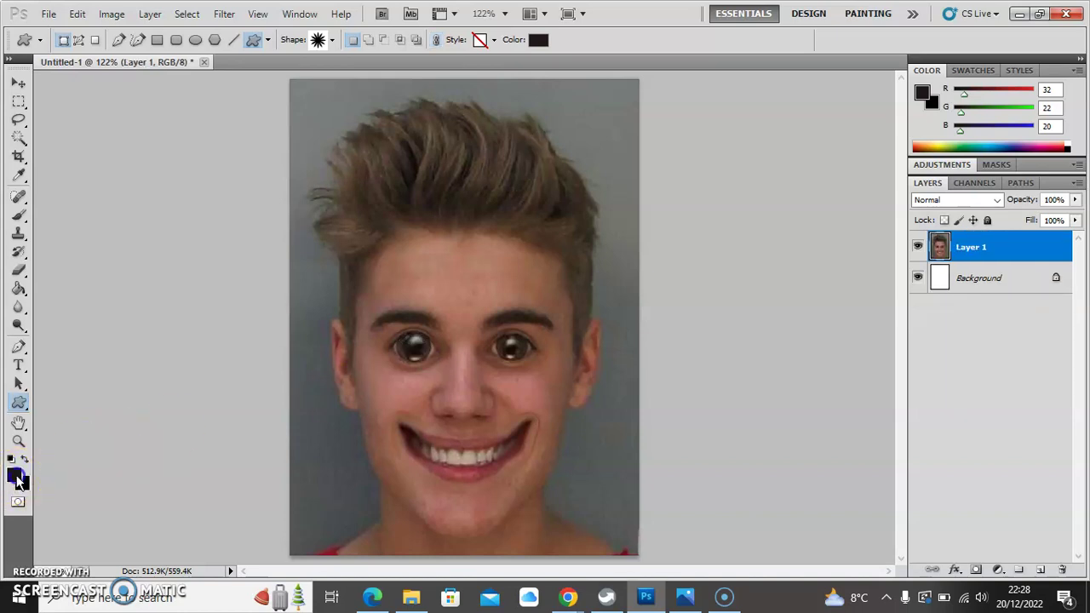
click(309, 367)
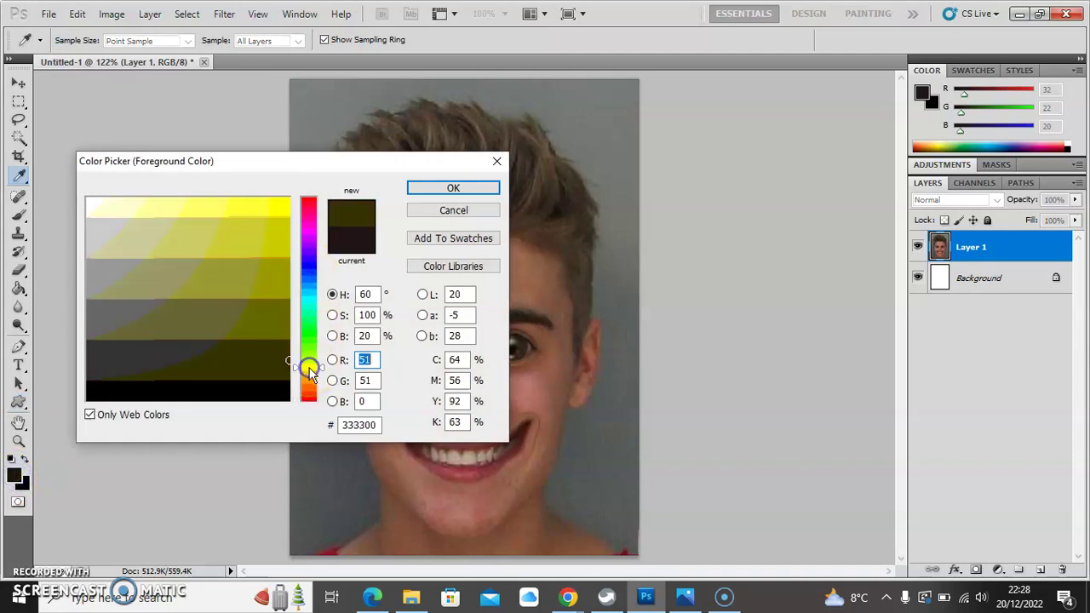
click(281, 206)
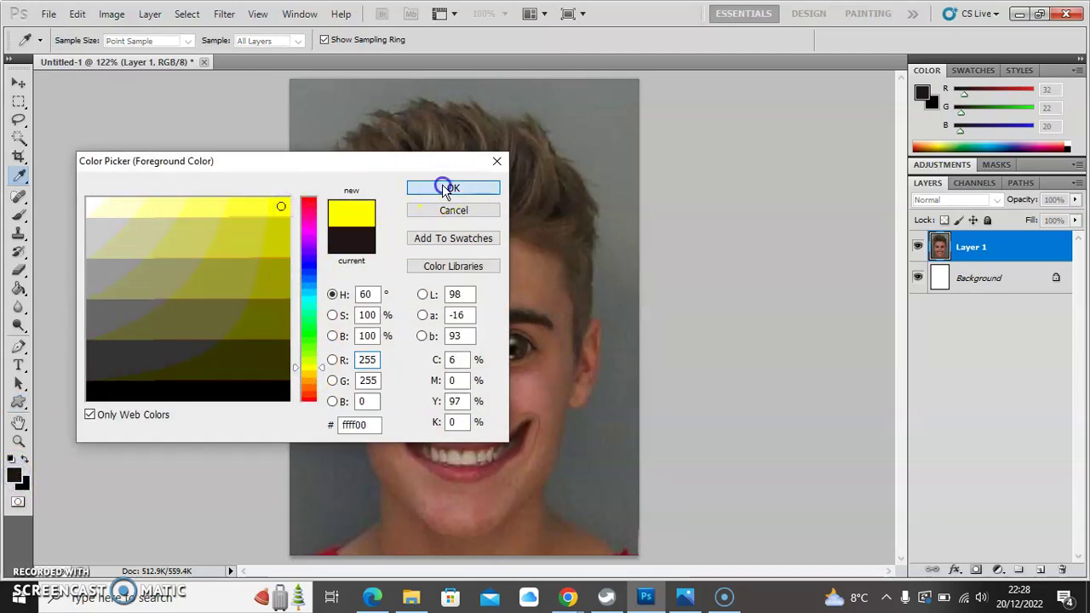
click(442, 186)
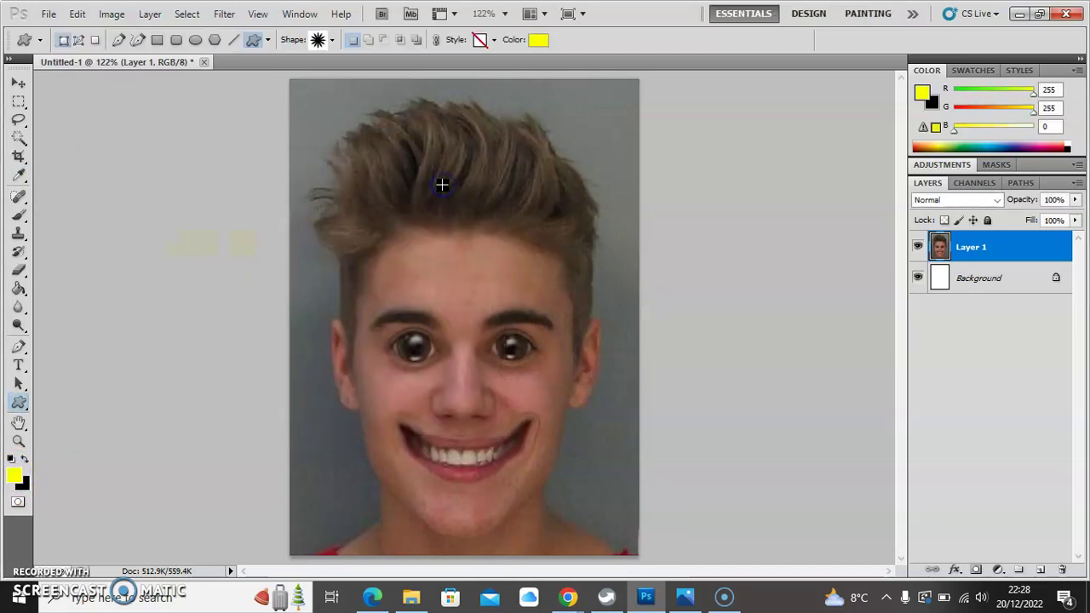
click(398, 329)
drag(409, 344, 432, 365)
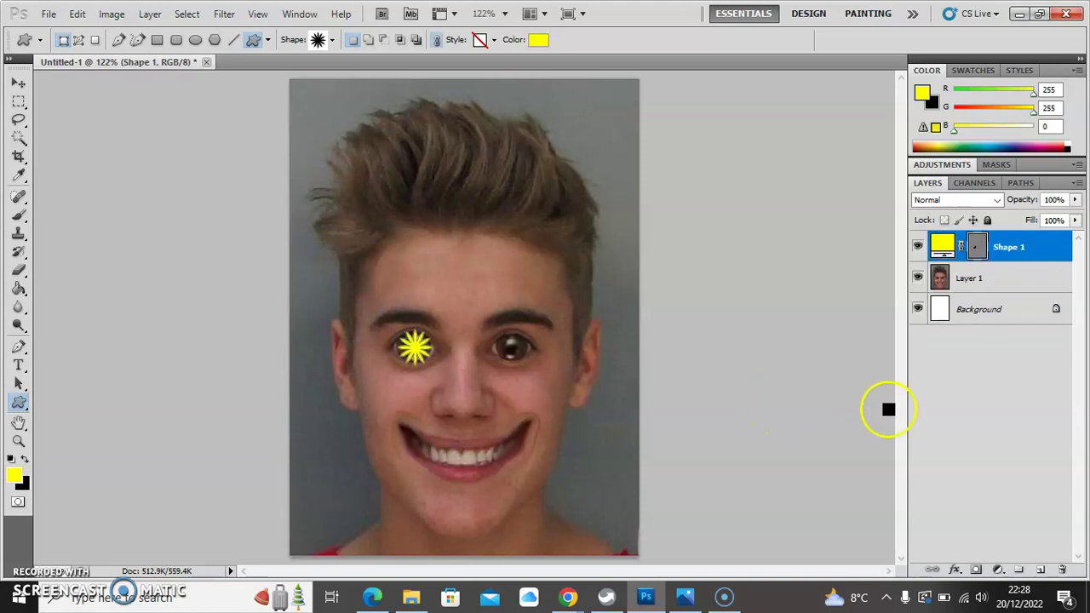
Add a 1 px dark grey outside stroke to the Shape 1 star layer
click(955, 571)
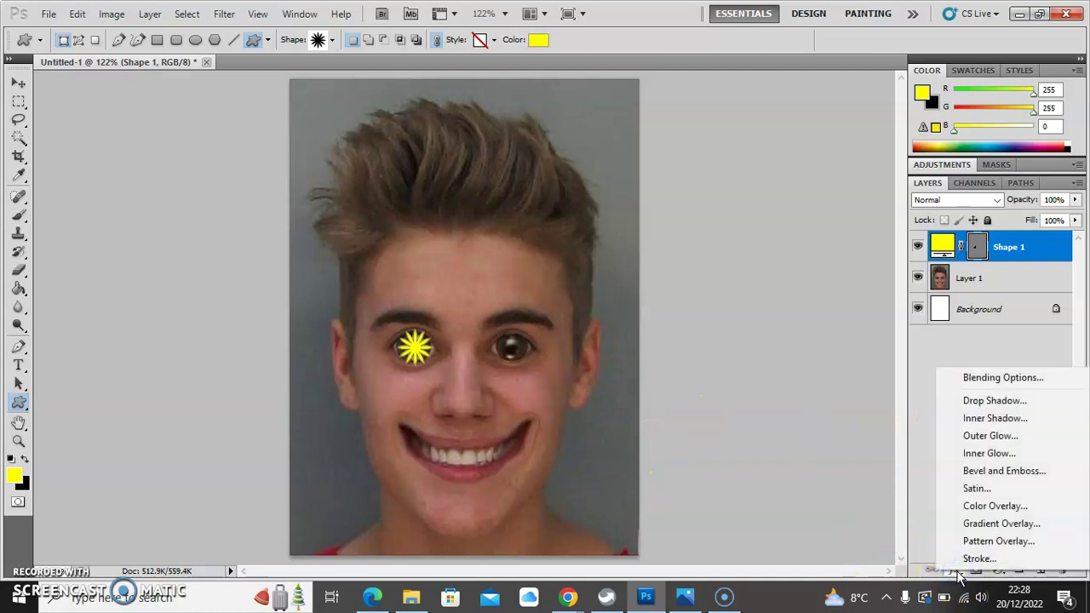
click(984, 558)
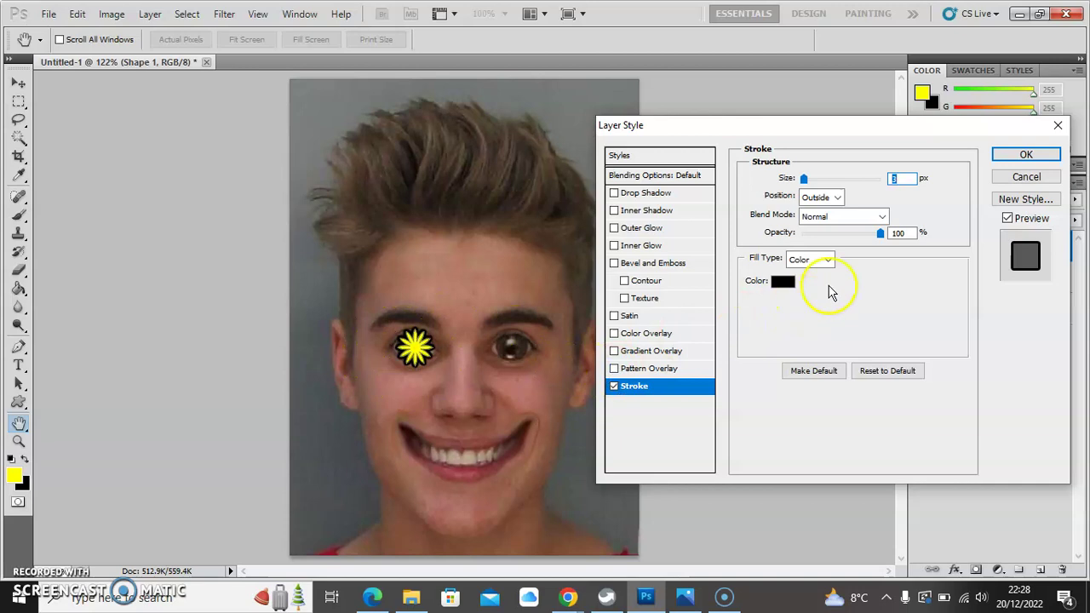
click(782, 281)
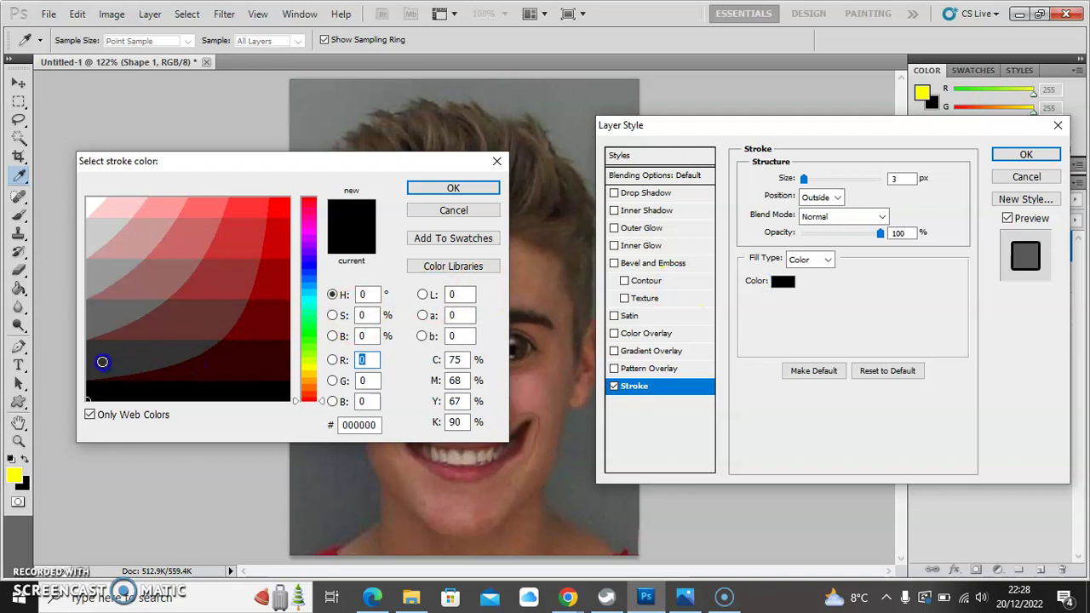
click(103, 362)
click(421, 188)
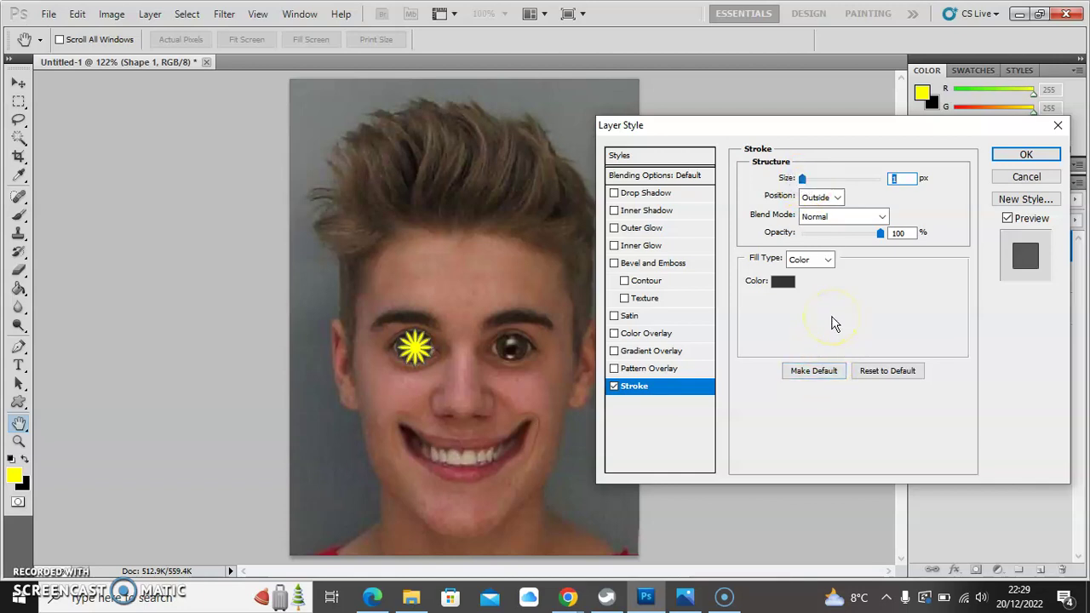
click(1026, 154)
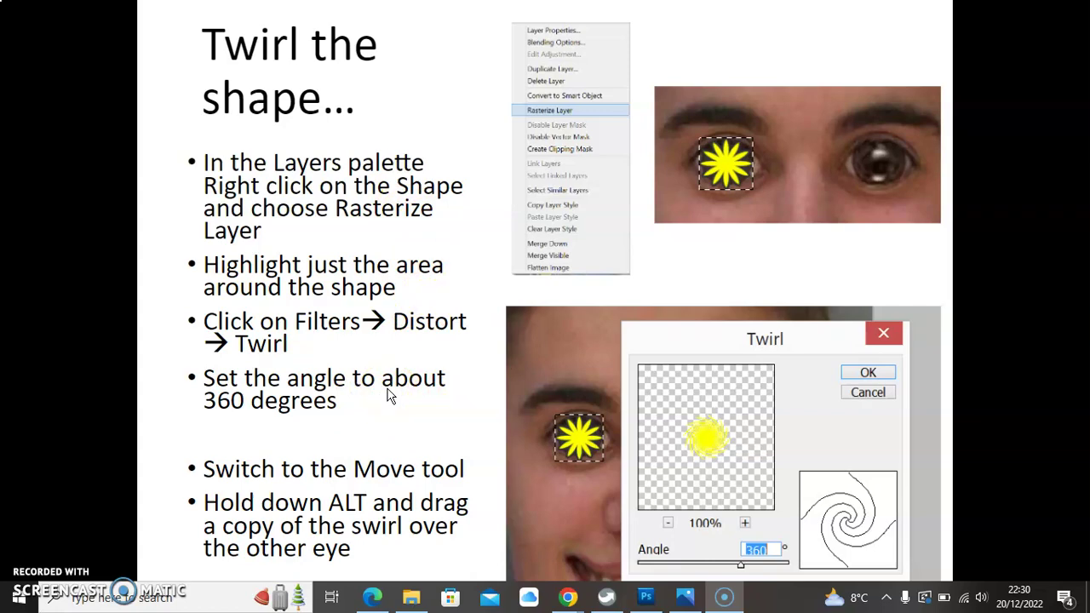
Switch back to Photoshop and rasterize the Shape 1 star layer
key(alt+Tab)
key(Tab)
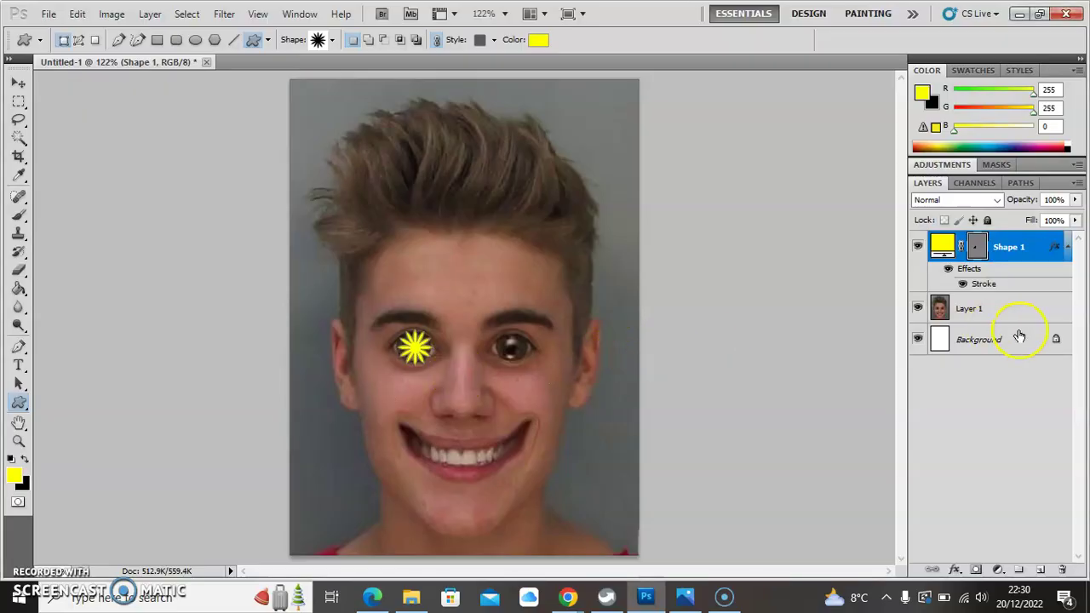
right_click(1017, 249)
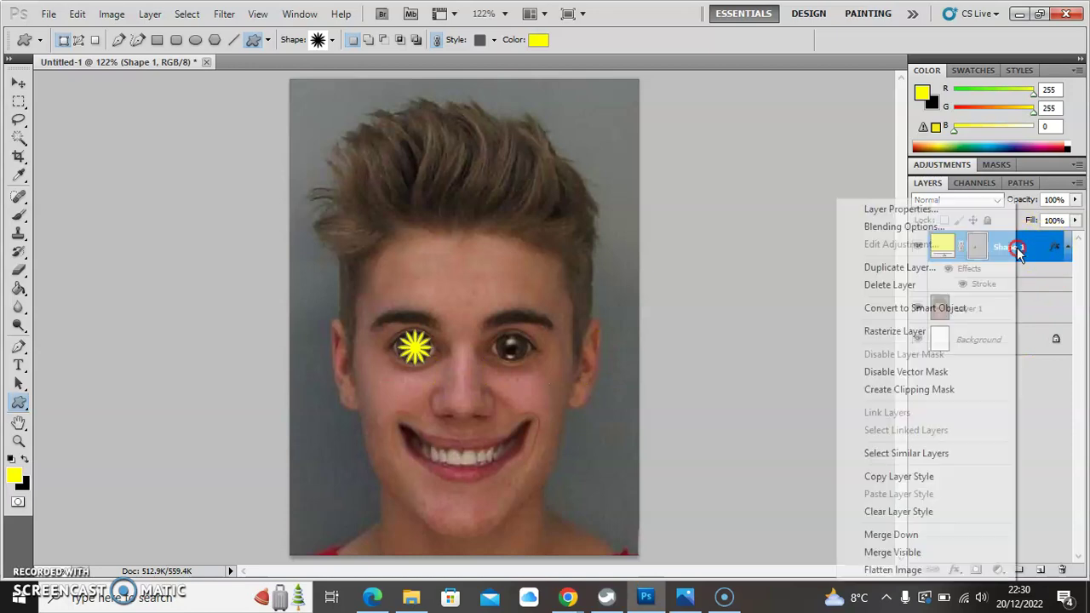
click(920, 334)
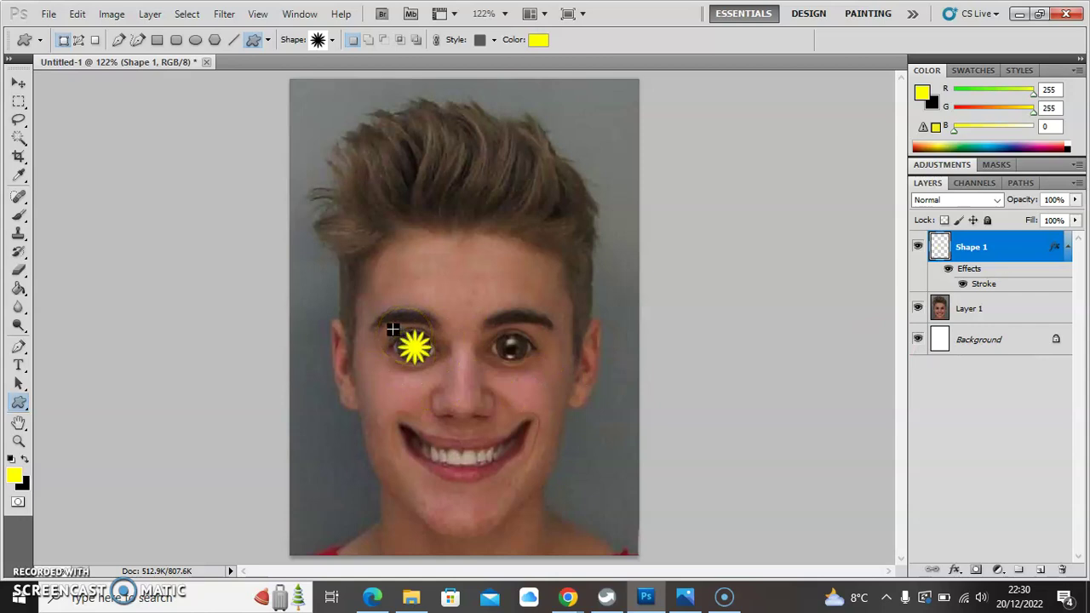
Select a rectangular area closely around the yellow star and apply the Twirl distortion at an angle of 368 degrees
click(19, 102)
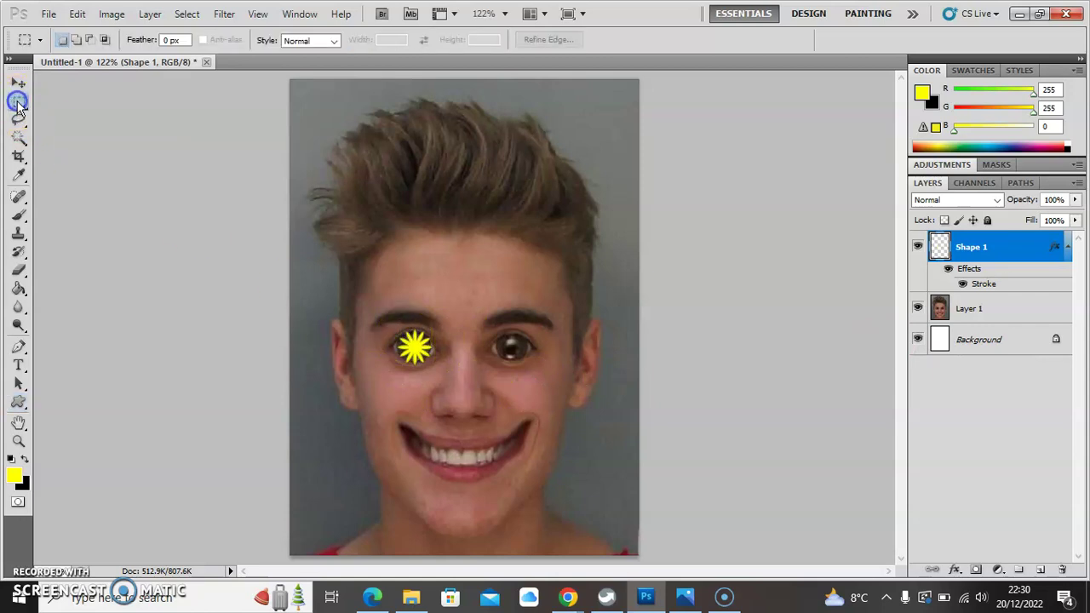
drag(394, 329, 434, 367)
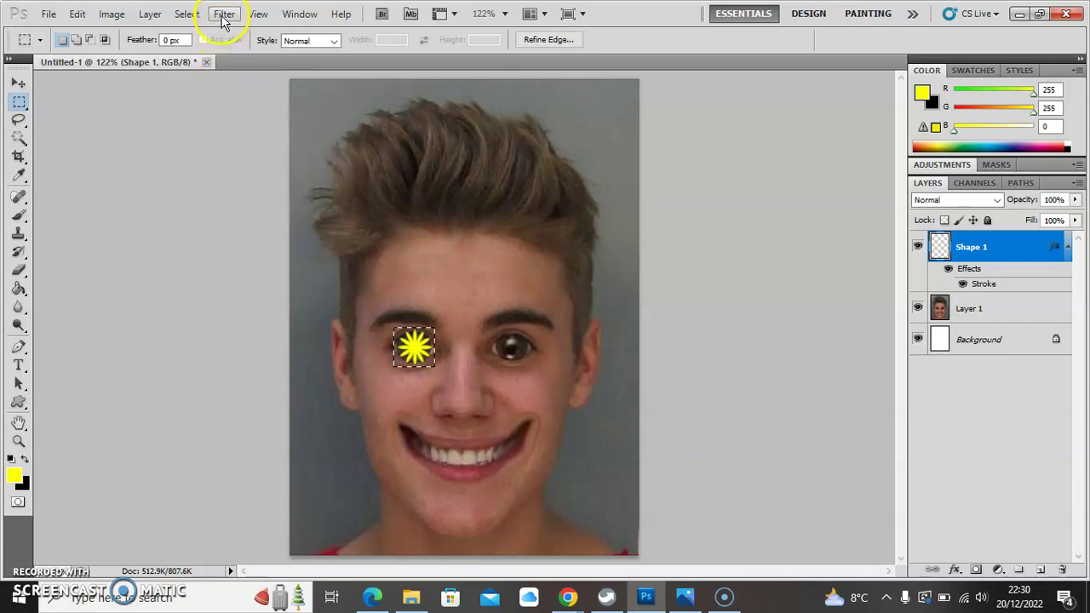
click(223, 17)
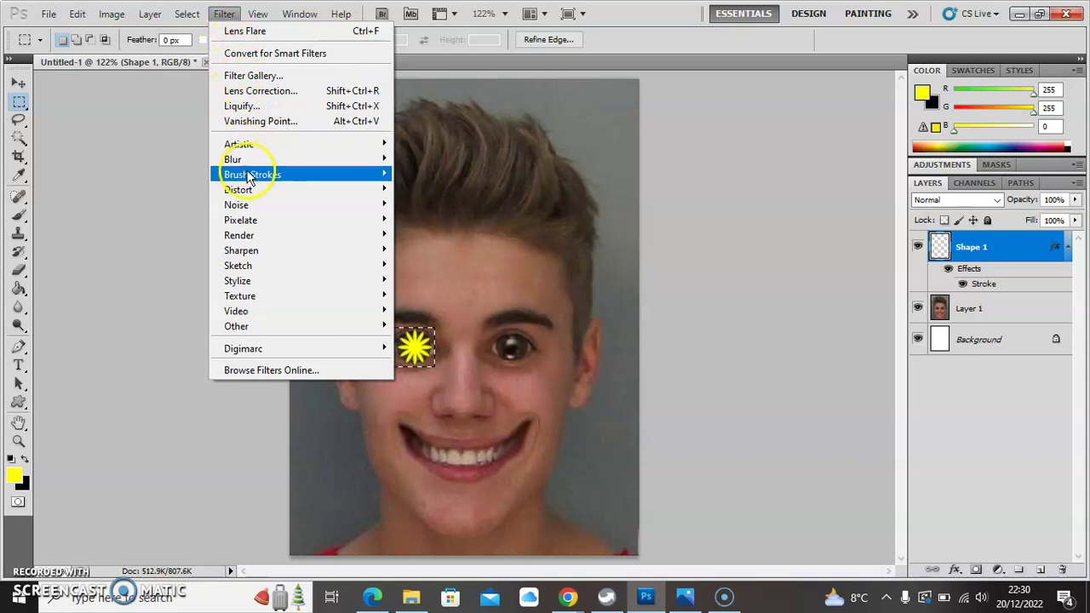
mouse_move(255, 195)
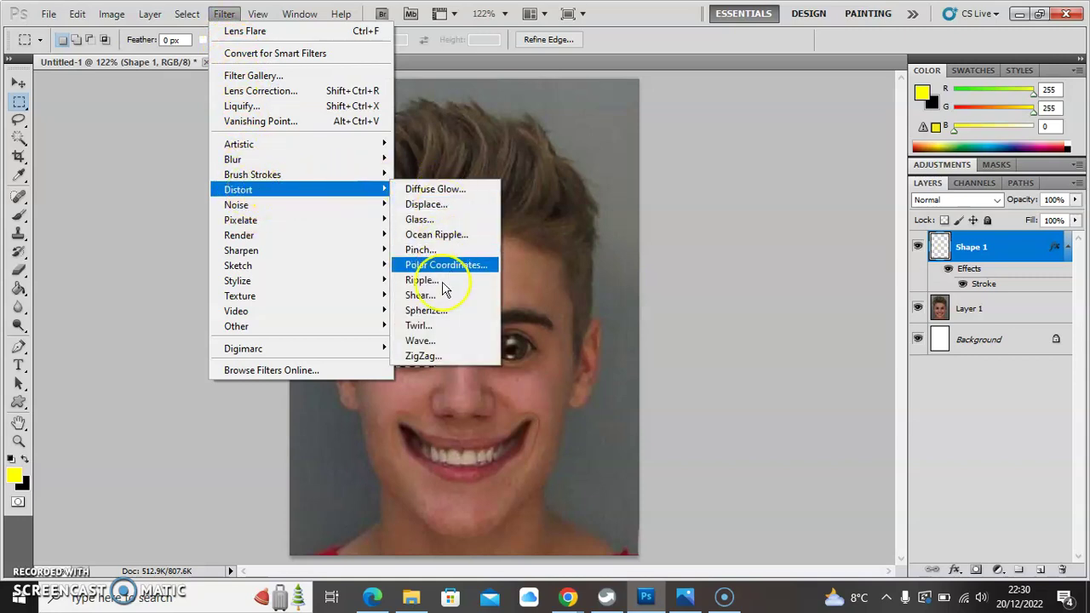
click(432, 327)
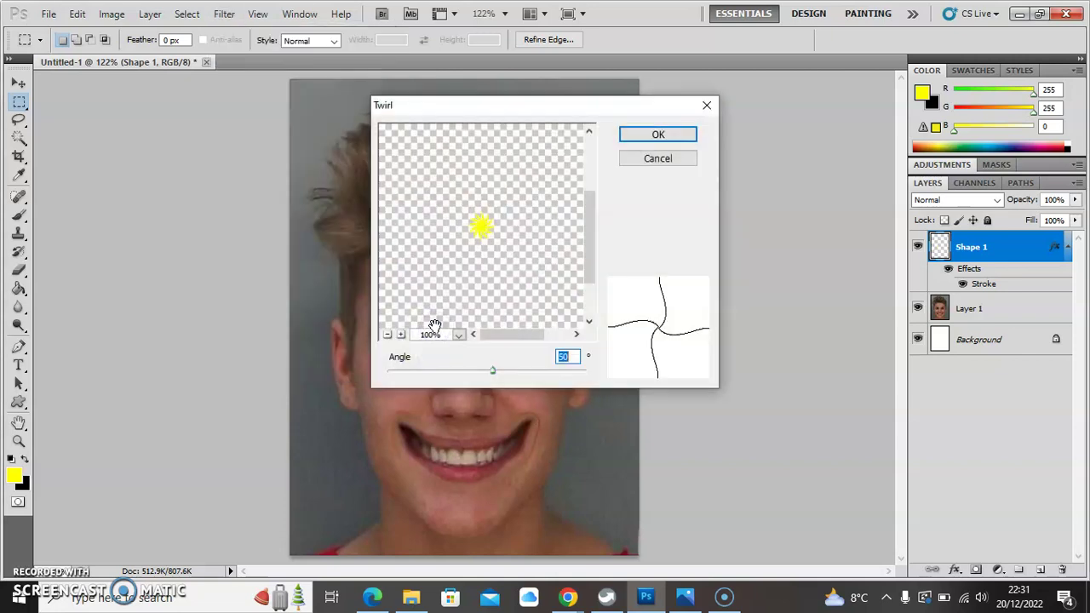
drag(500, 113, 734, 138)
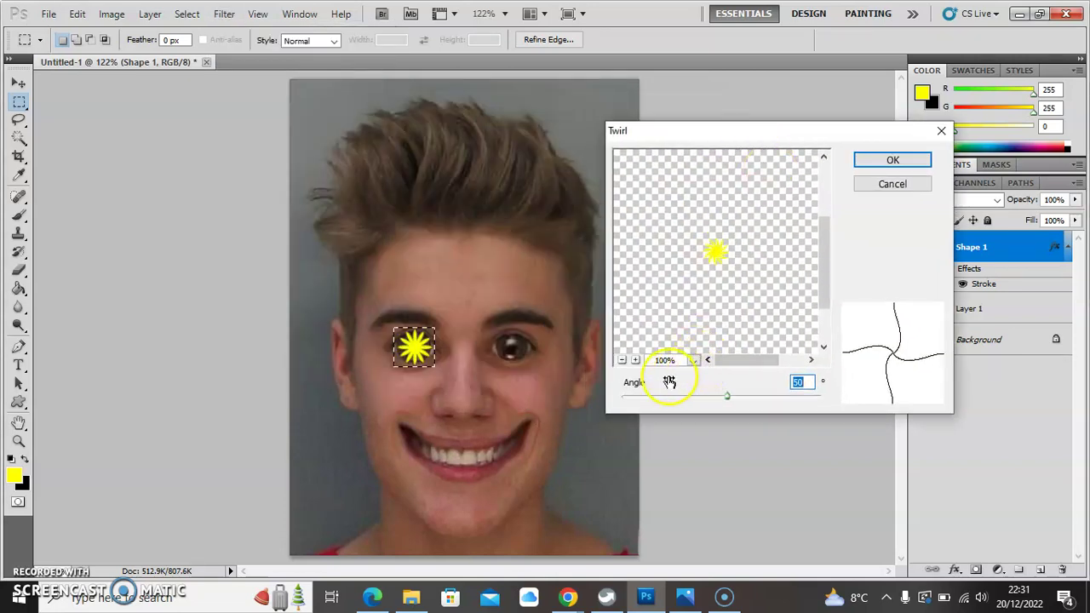
click(635, 361)
click(636, 360)
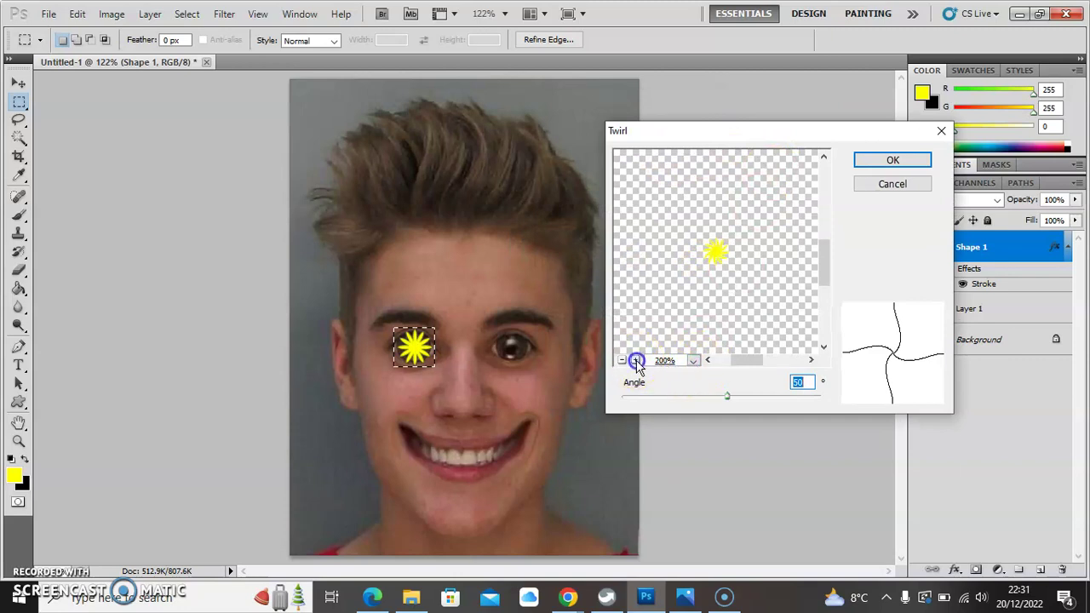
click(636, 360)
click(635, 360)
click(635, 360)
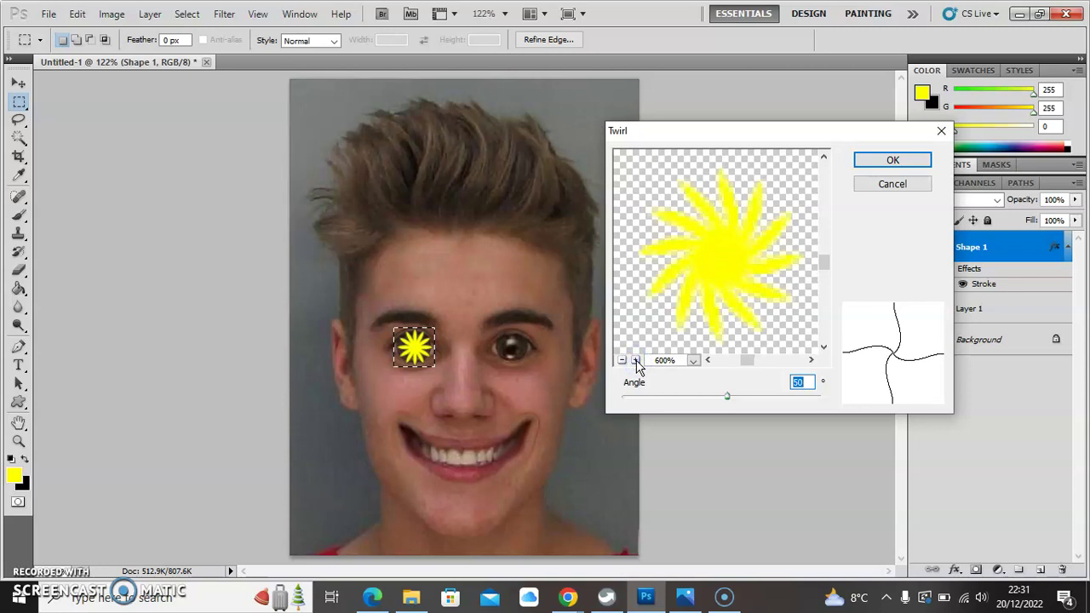
mouse_move(761, 406)
mouse_down()
mouse_move(725, 406)
mouse_move(760, 406)
mouse_up()
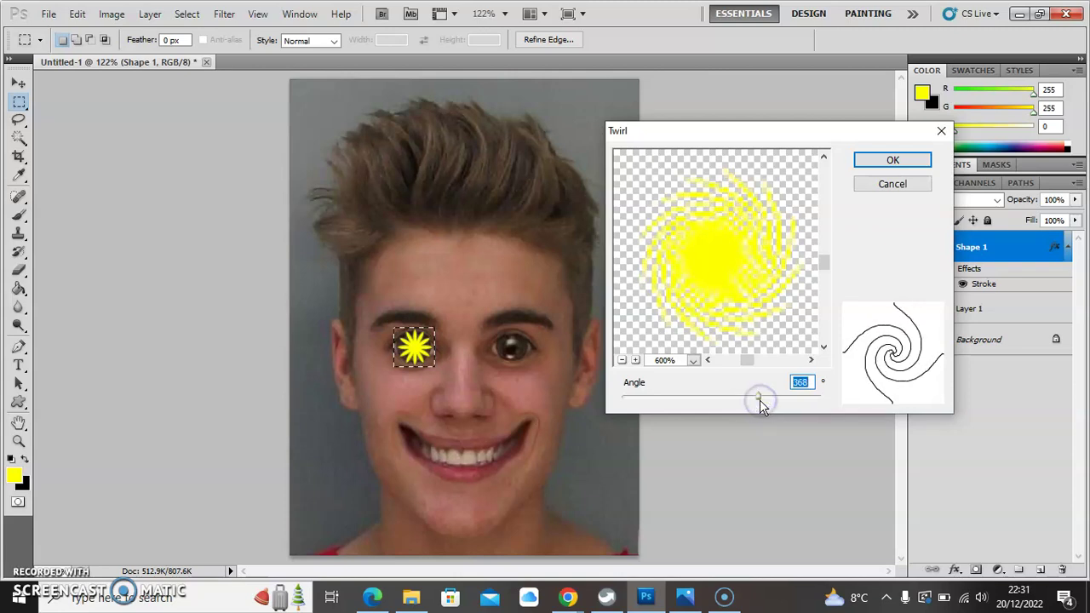
click(895, 162)
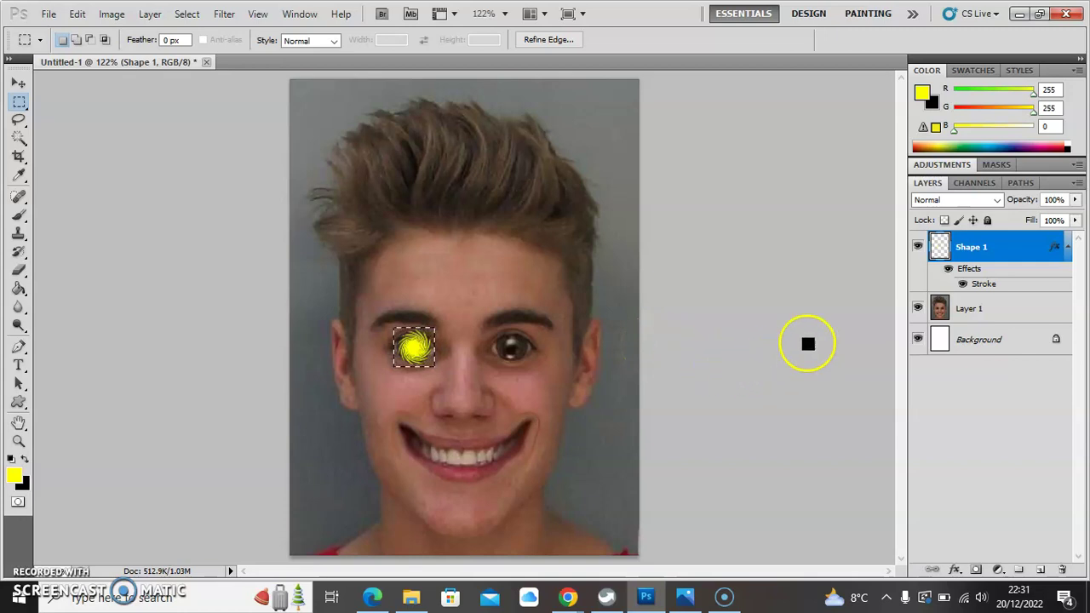
Lower the opacity of the Shape 1 layer to 49%
click(1075, 220)
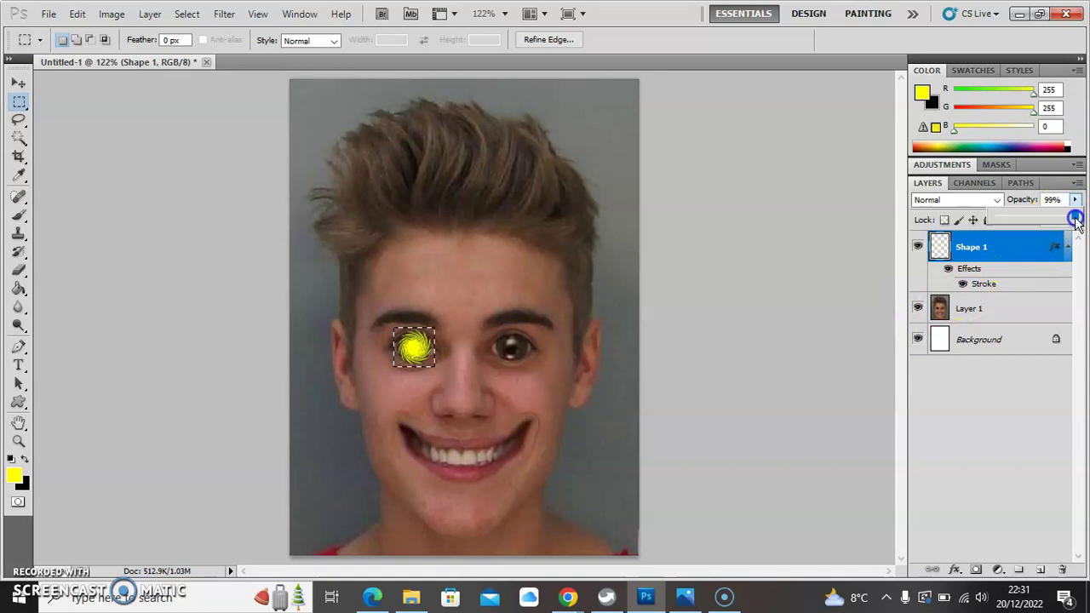
drag(1064, 217, 1050, 220)
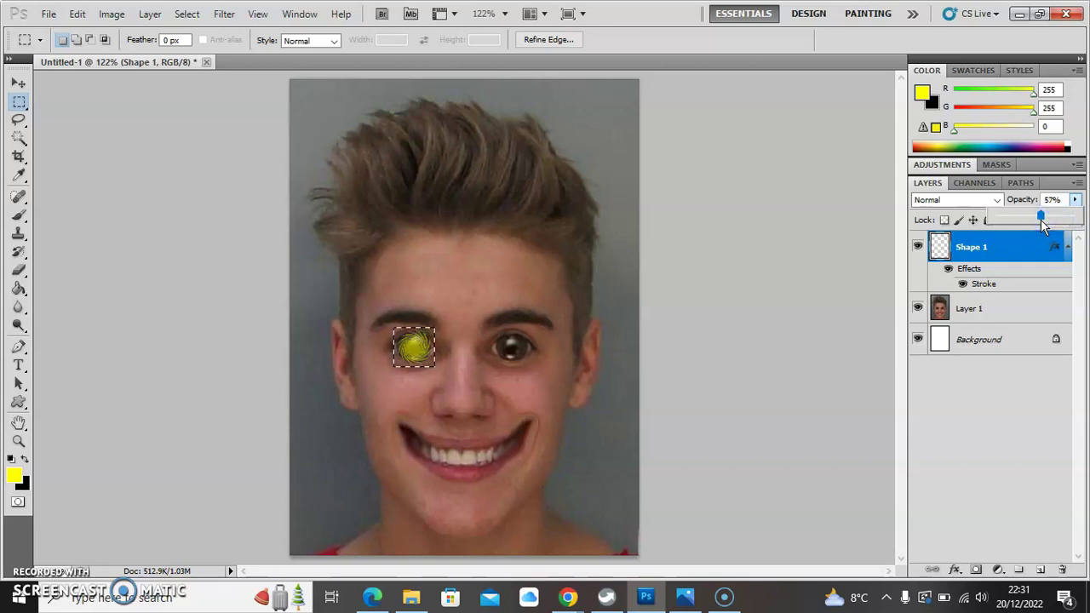
drag(1040, 217, 1019, 219)
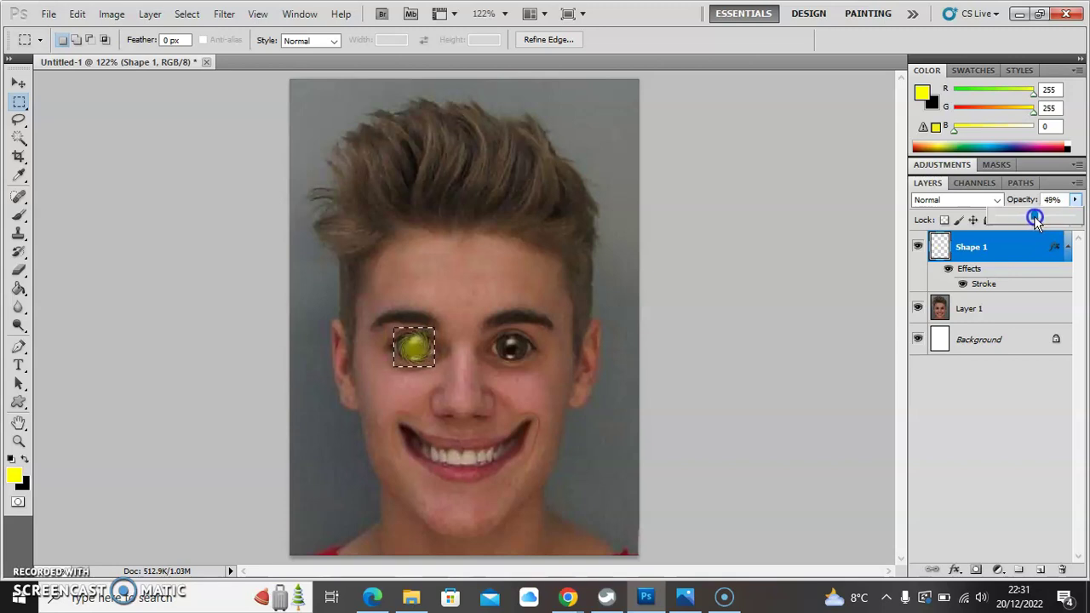
click(1034, 217)
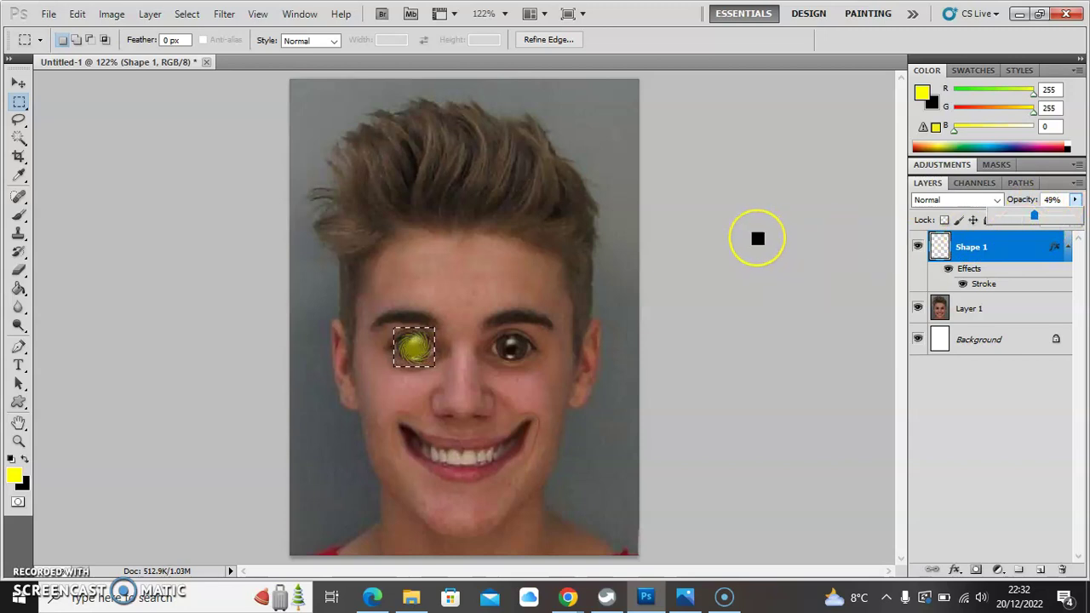
Check the Twirl the shape instructions in the slideshow and return to Photoshop
key(alt+Tab)
key(alt+Tab)
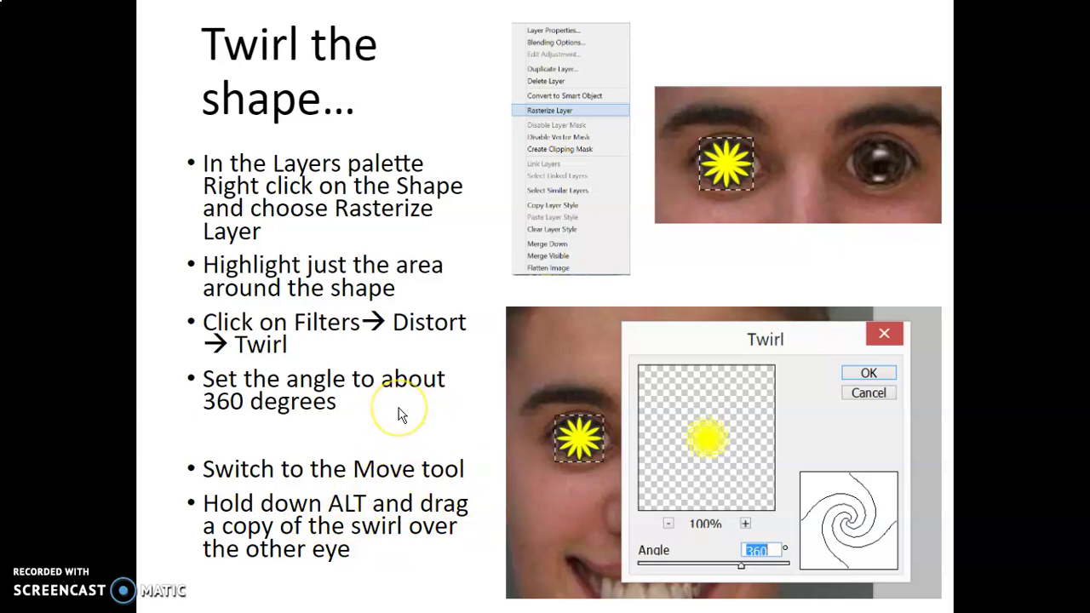
key(alt+Tab)
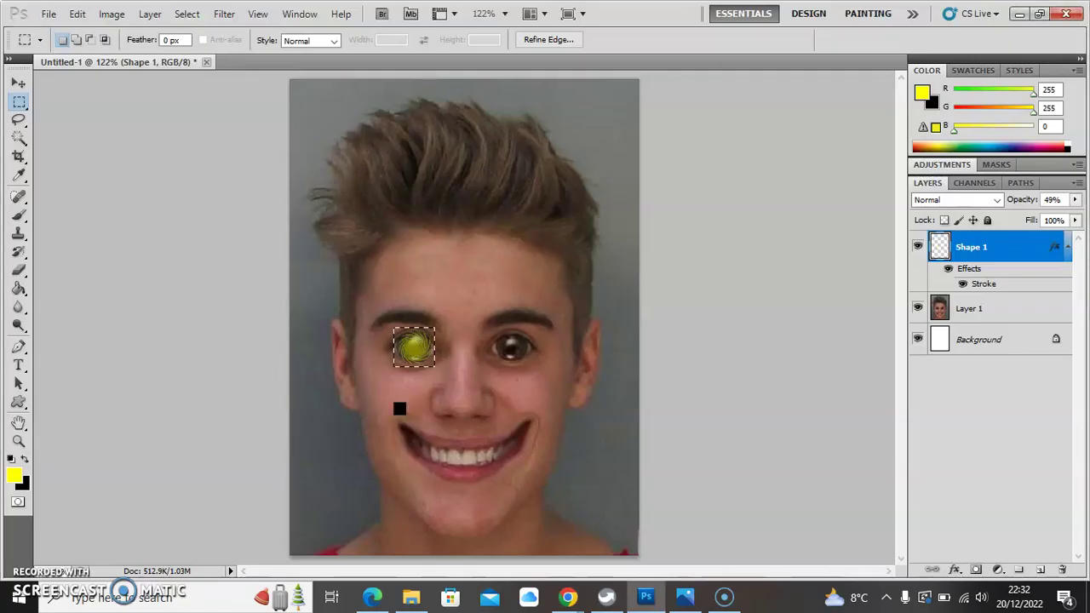
Place a copy of the twirled star over the eyeball on the portrait's right side with the Move tool, and deselect it
click(16, 83)
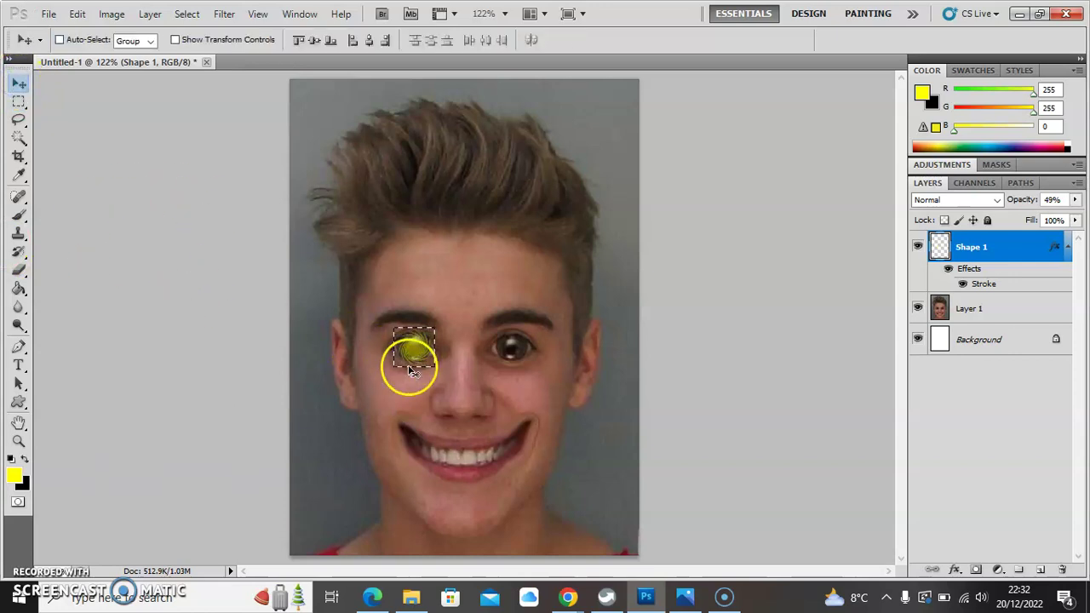
drag(420, 363, 423, 355)
drag(423, 356, 520, 352)
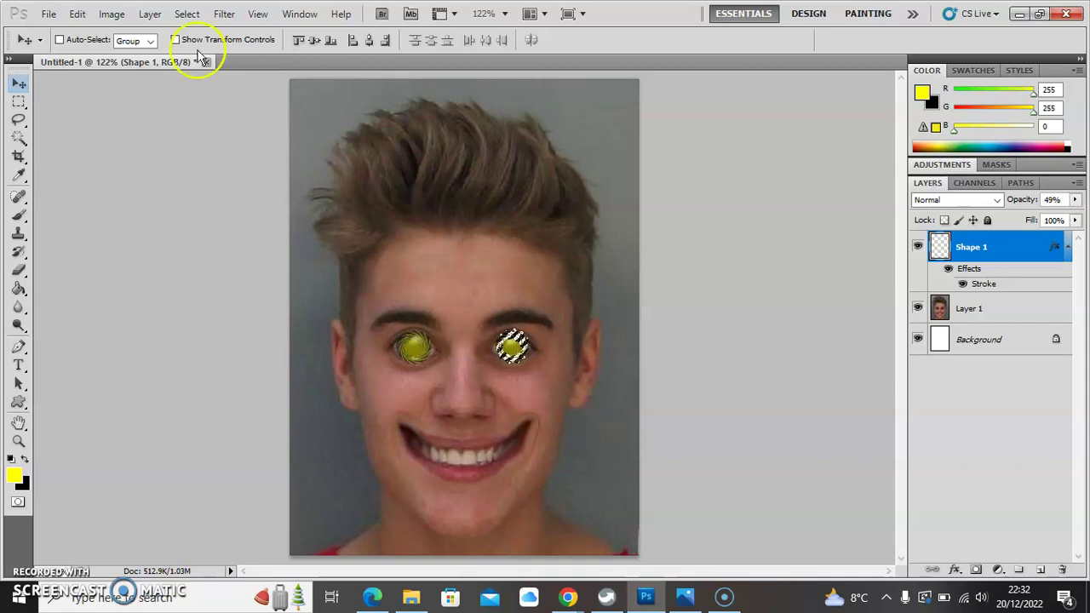
click(185, 14)
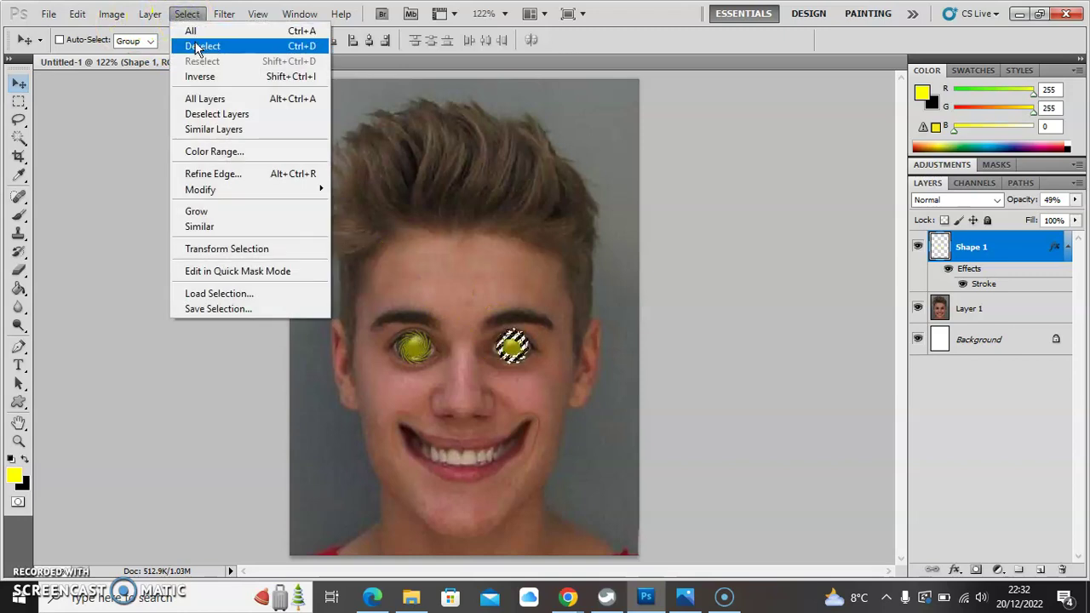
click(194, 47)
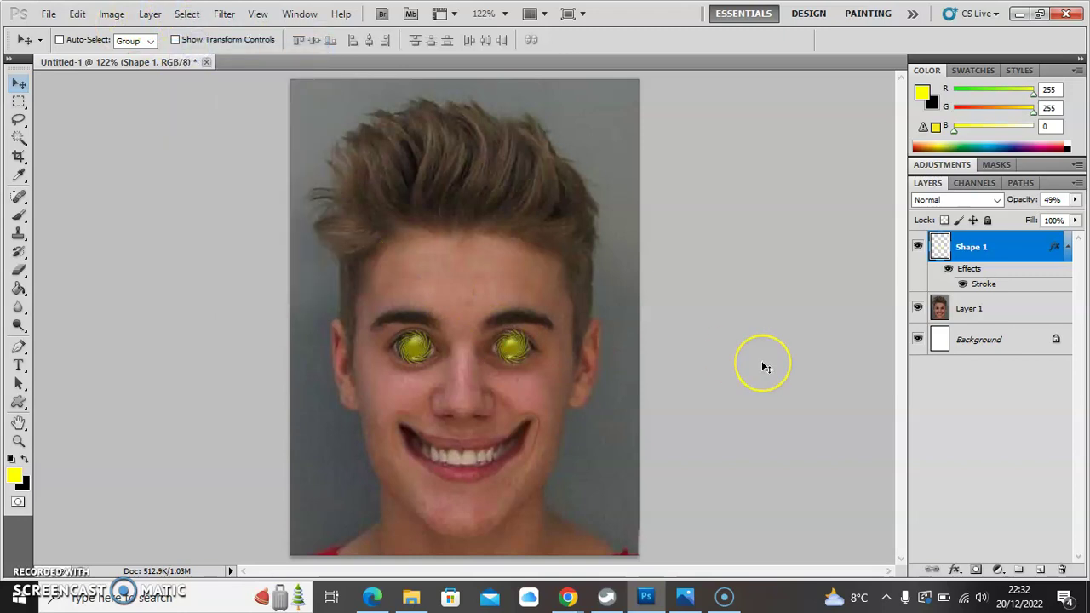